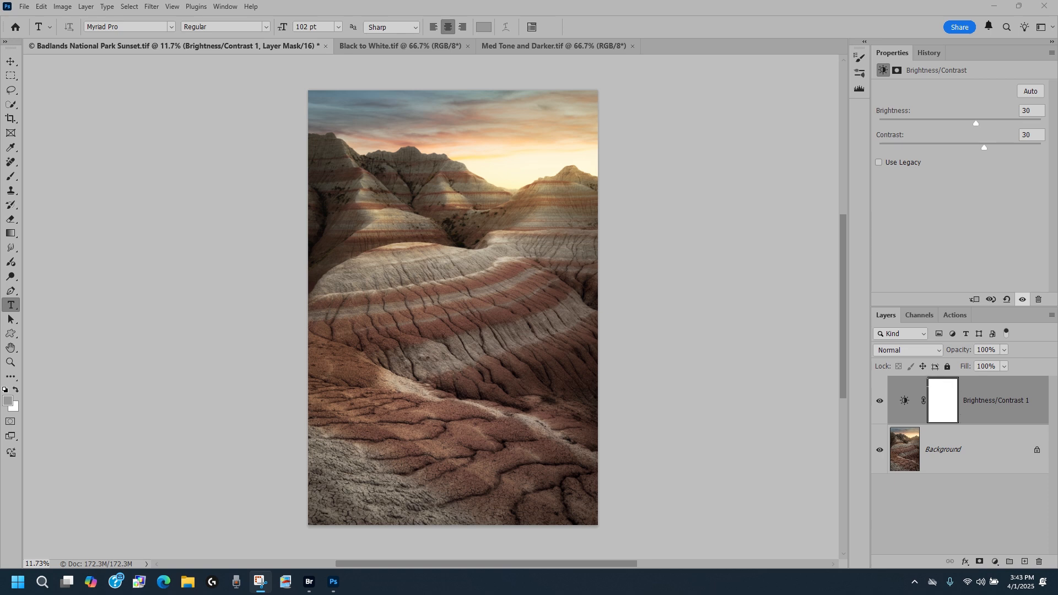
Toggle the Brightness/Contrast 1 layer's visibility on and off to compare the image with and without the adjustment.
{"action": "left_click", "coordinate": [880, 402]}
{"action": "left_click", "coordinate": [880, 402]}
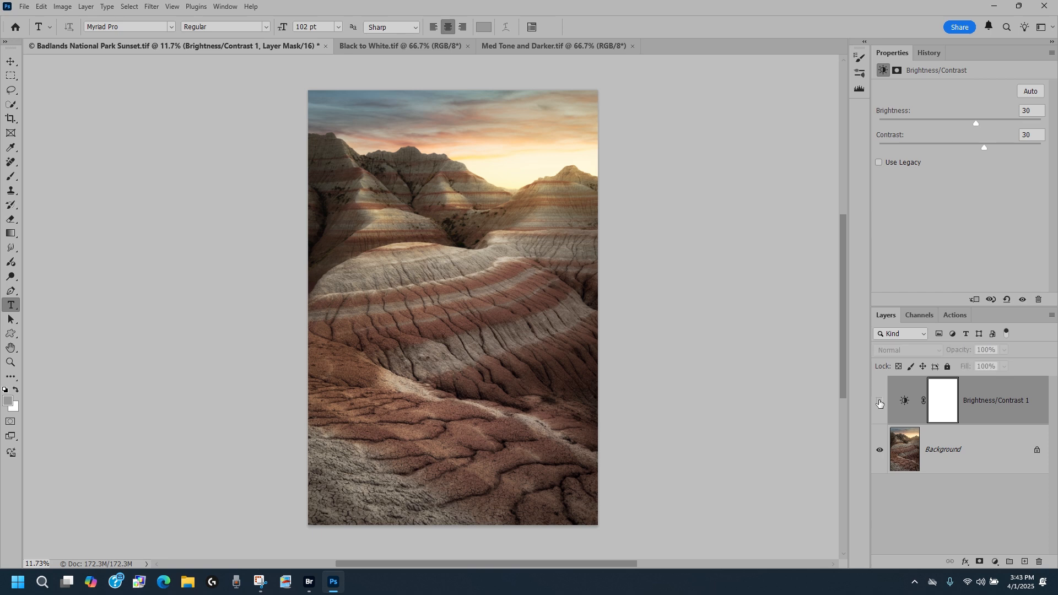
{"action": "left_click", "coordinate": [880, 402]}
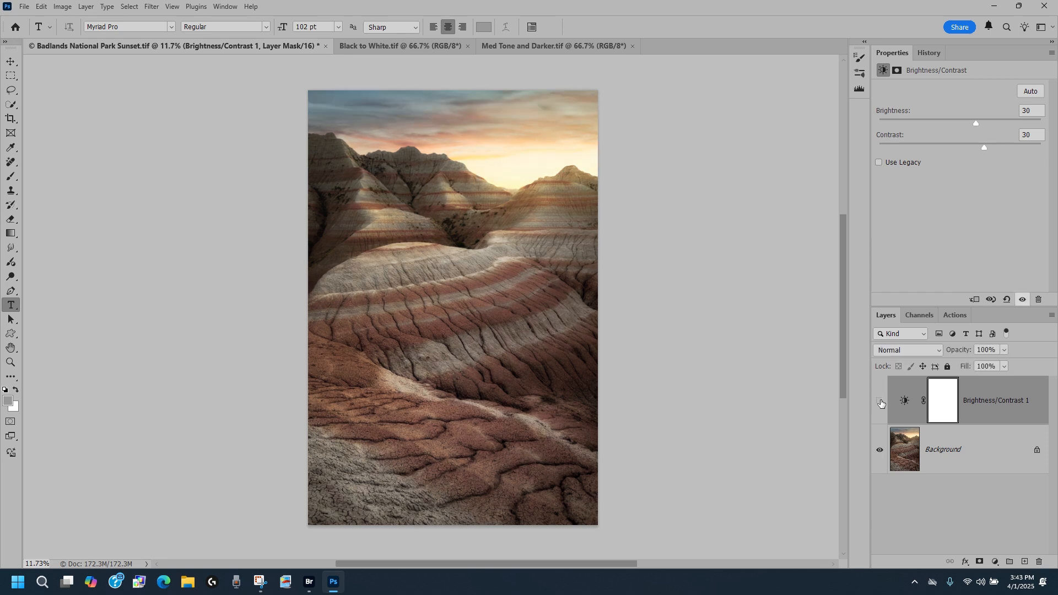
{"action": "left_click", "coordinate": [880, 403]}
{"action": "left_click", "coordinate": [880, 402]}
{"action": "left_click", "coordinate": [880, 403]}
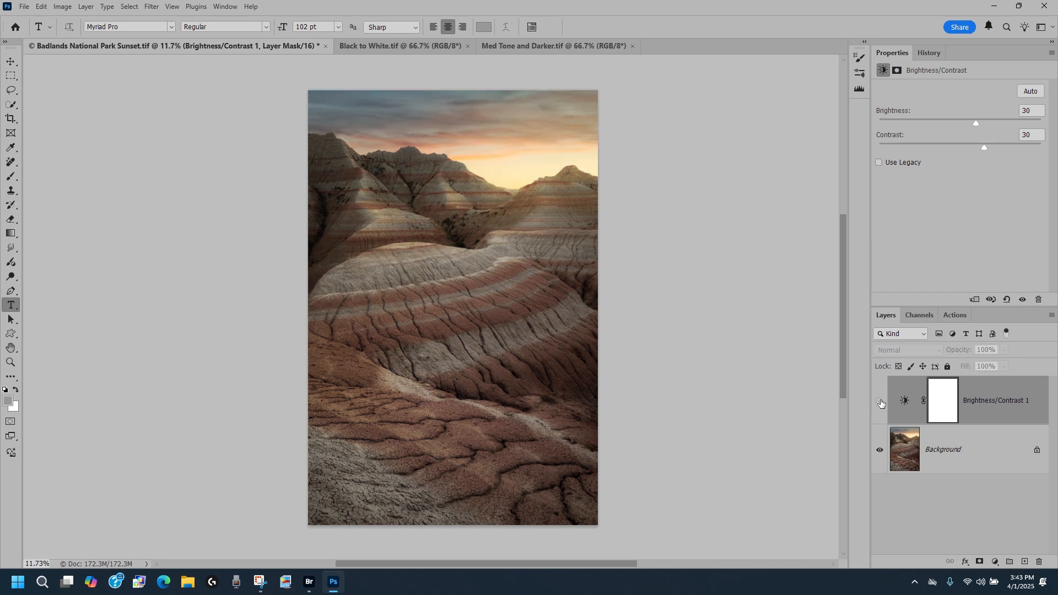
{"action": "left_click", "coordinate": [880, 403]}
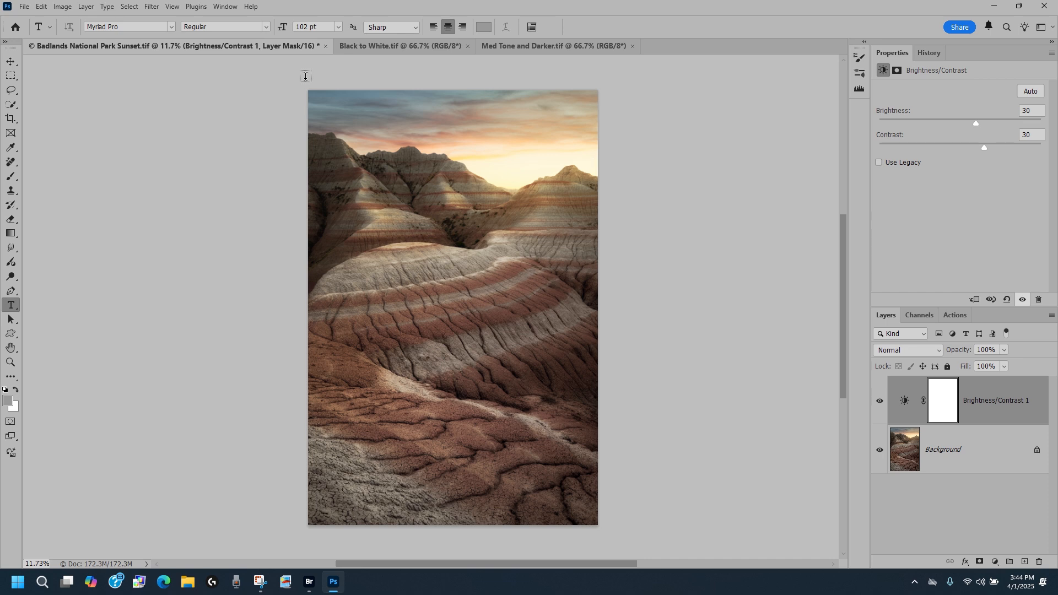
With the Brush tool, default black colour and a larger brush, paint black on the adjustment's mask across the sky.
{"action": "left_click", "coordinate": [11, 177]}
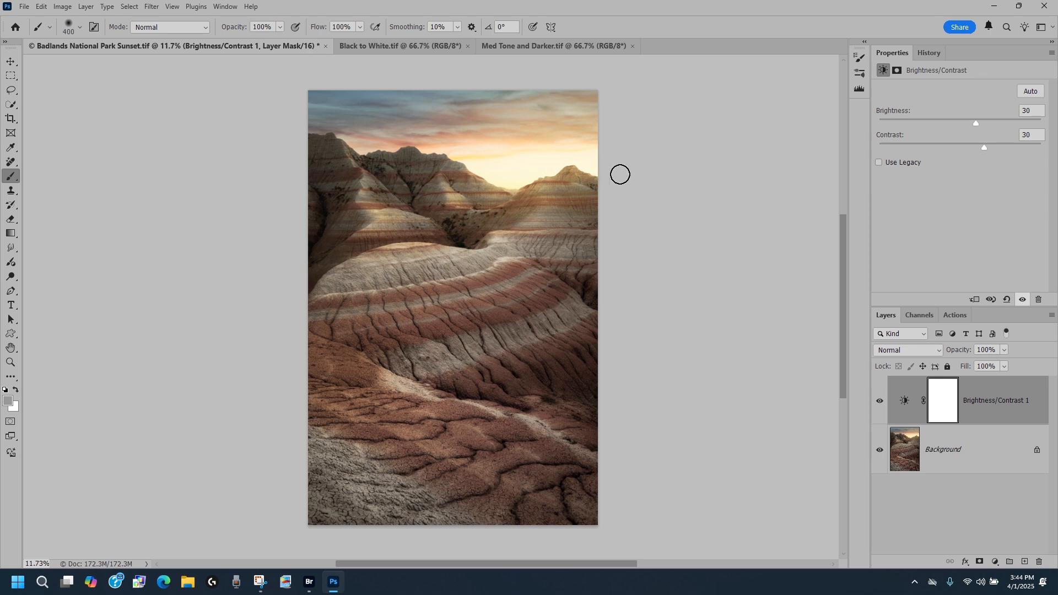
{"action": "left_click", "coordinate": [4, 390]}
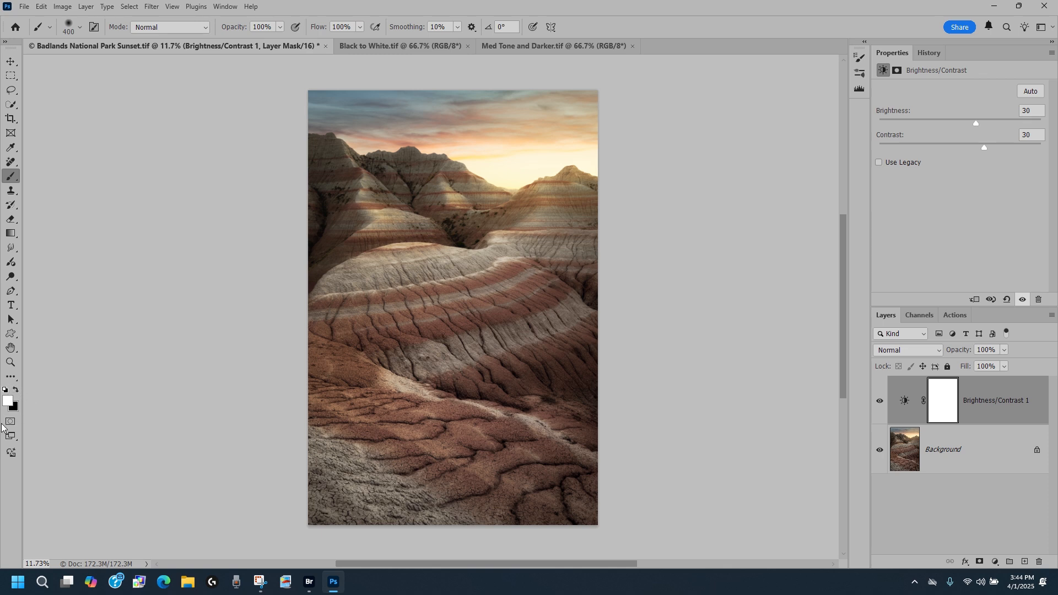
{"action": "left_click", "coordinate": [15, 389]}
{"action": "key", "text": "bracketright"}
{"action": "key", "text": "bracketright"}
{"action": "key", "text": "bracketright"}
{"action": "key", "text": "bracketright"}
{"action": "key", "text": "bracketright"}
{"action": "key", "text": "bracketright"}
{"action": "key", "text": "bracketright"}
{"action": "key", "text": "bracketright"}
{"action": "key", "text": "bracketright"}
{"action": "key", "text": "bracketright"}
{"action": "key", "text": "bracketright"}
{"action": "key", "text": "bracketright"}
{"action": "key", "text": "bracketright"}
{"action": "key", "text": "bracketright"}
{"action": "key", "text": "bracketright"}
{"action": "key", "text": "bracketright"}
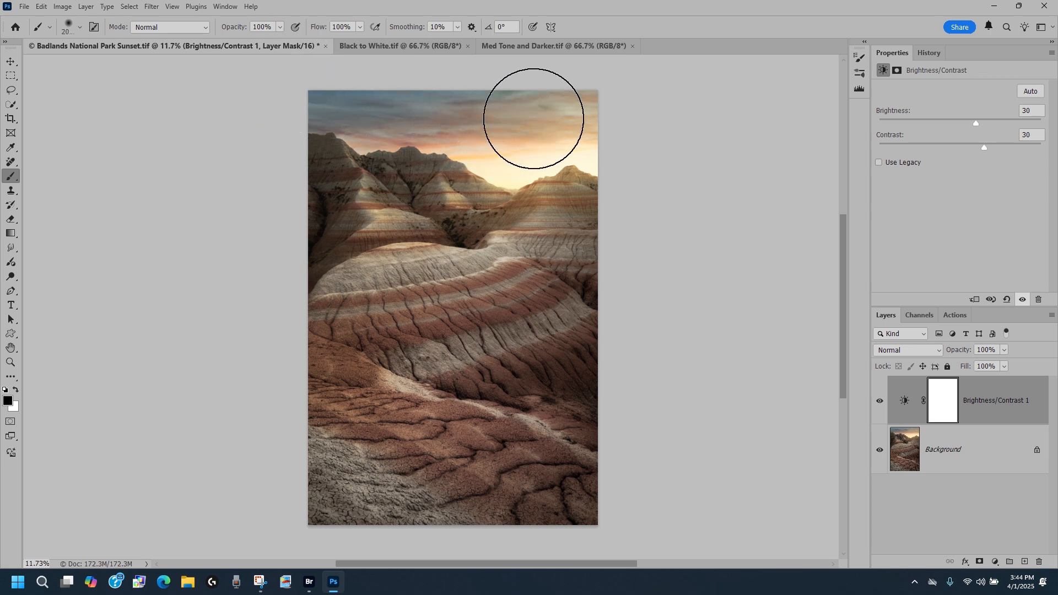
{"action": "mouse_move", "coordinate": [559, 136]}
{"action": "left_mouse_down"}
{"action": "mouse_move", "coordinate": [363, 82]}
{"action": "mouse_move", "coordinate": [309, 81]}
{"action": "mouse_move", "coordinate": [419, 106]}
{"action": "mouse_move", "coordinate": [529, 157]}
{"action": "mouse_move", "coordinate": [614, 136]}
{"action": "left_mouse_up"}
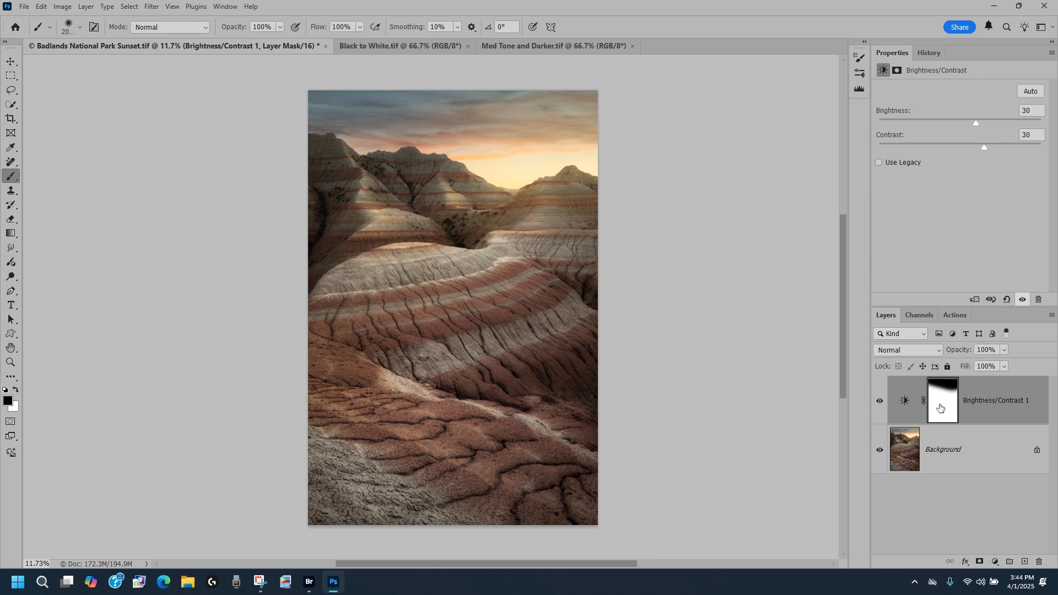
Toggle the Brightness/Contrast 1 layer on and off to compare the masked adjustment.
{"action": "left_click", "coordinate": [880, 401]}
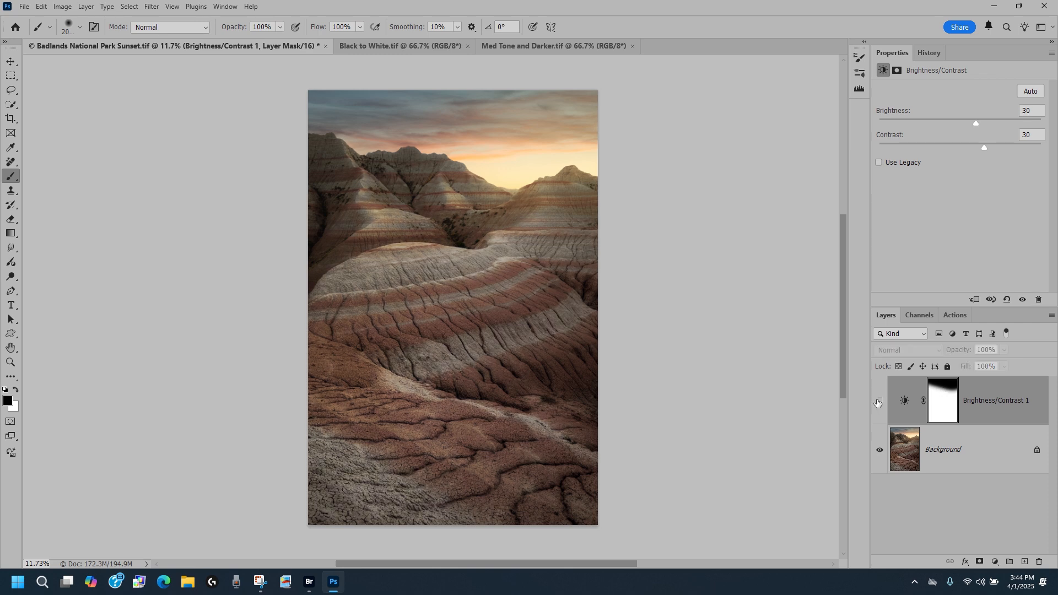
{"action": "left_click", "coordinate": [878, 401]}
{"action": "left_click", "coordinate": [879, 401]}
{"action": "left_click", "coordinate": [879, 402]}
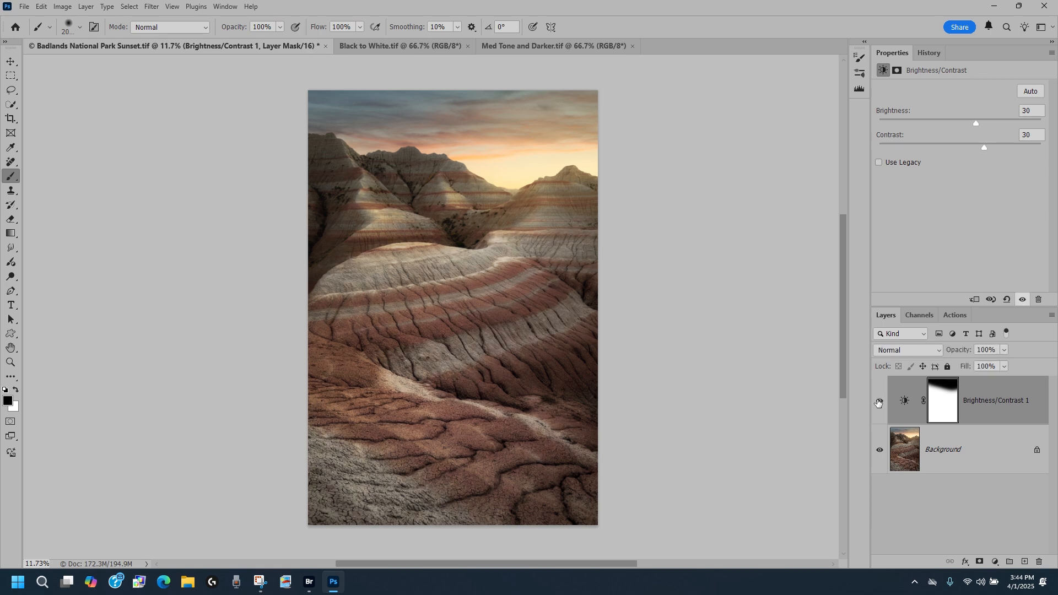
{"action": "left_click", "coordinate": [879, 402]}
{"action": "left_click", "coordinate": [879, 402]}
Add a new empty layer with a layer mask, then duplicate the Background layer and add a mask to the copy.
{"action": "left_click", "coordinate": [1023, 562]}
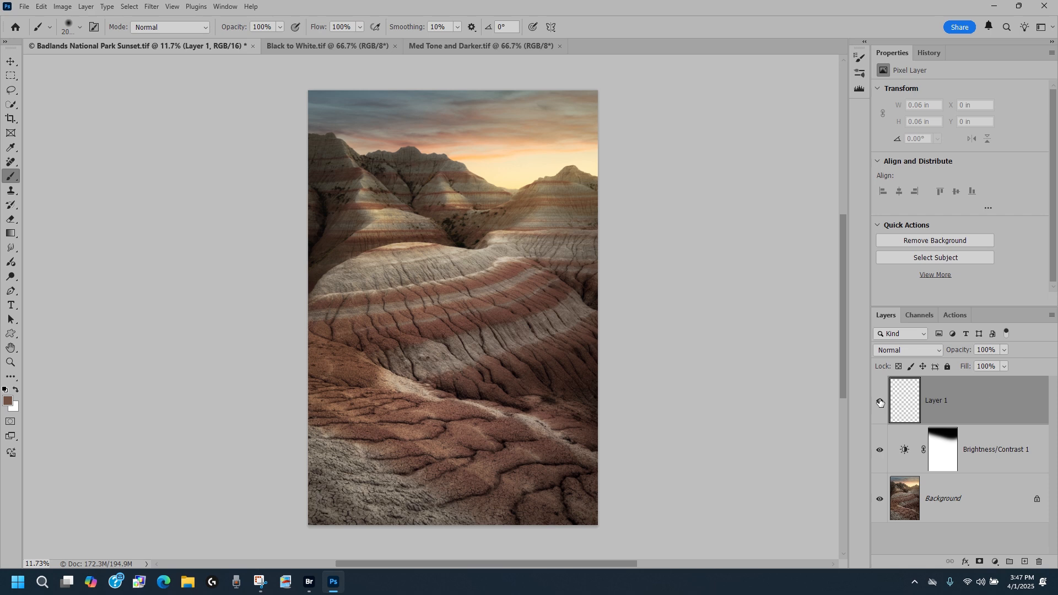
{"action": "left_click", "coordinate": [979, 561]}
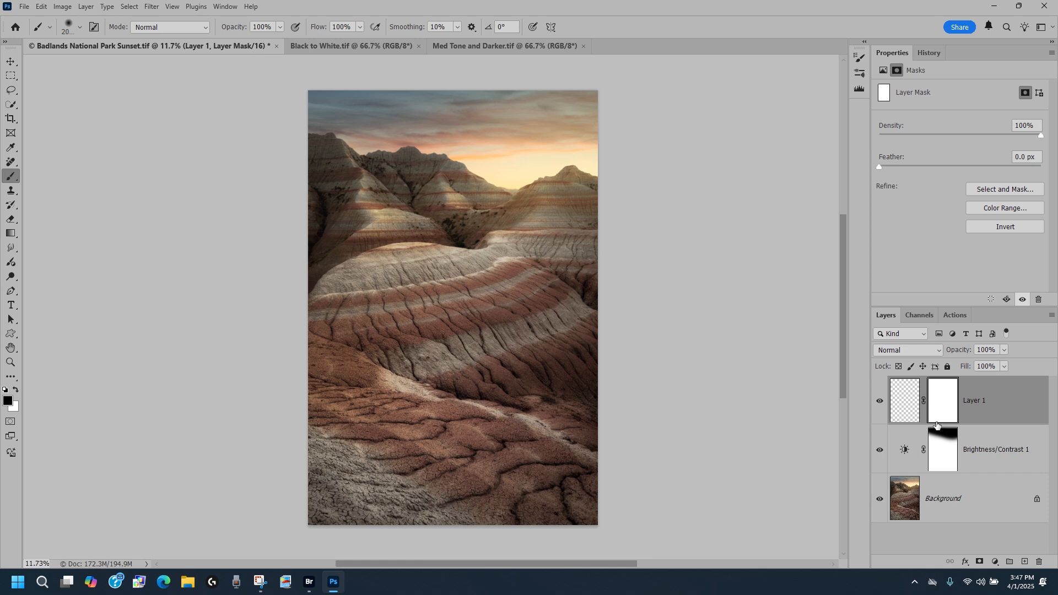
{"action": "left_click", "coordinate": [960, 498]}
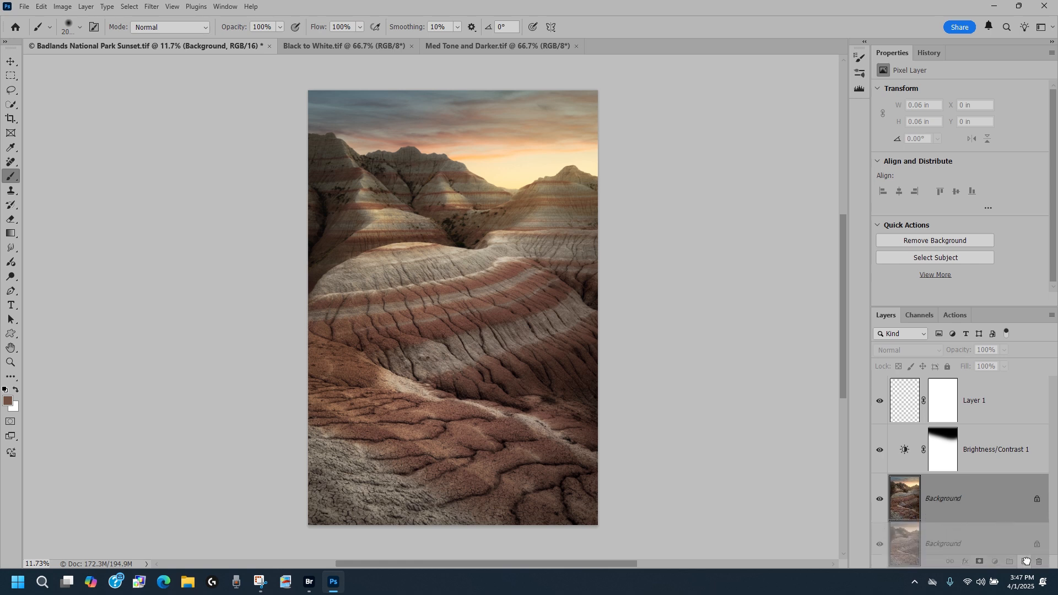
{"action": "left_click_drag", "start_coordinate": [1027, 564], "coordinate": [1026, 563]}
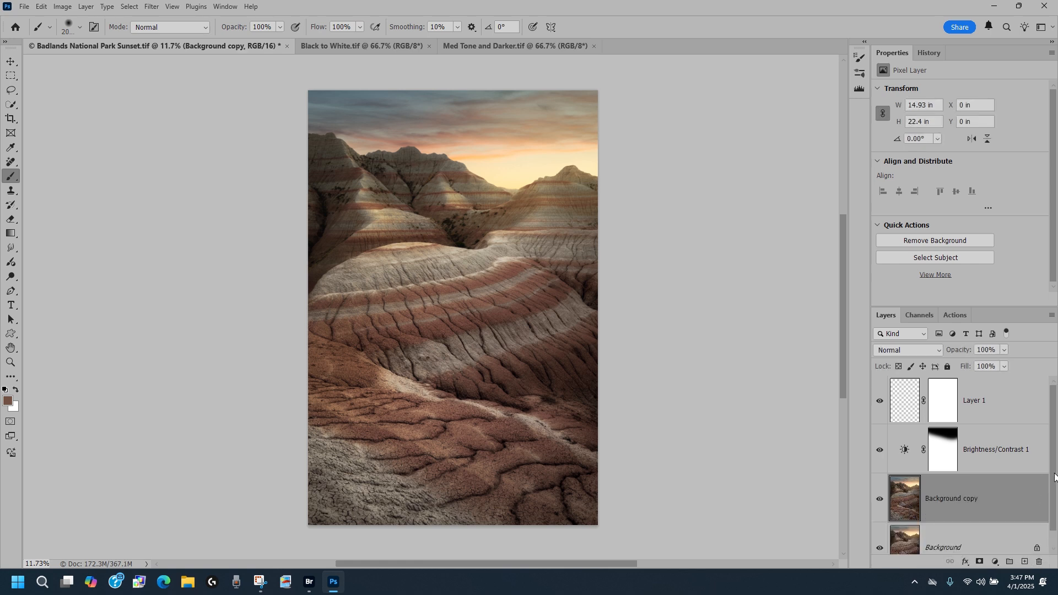
{"action": "scroll", "coordinate": [1028, 489], "scroll_direction": "down", "scroll_amount": 1}
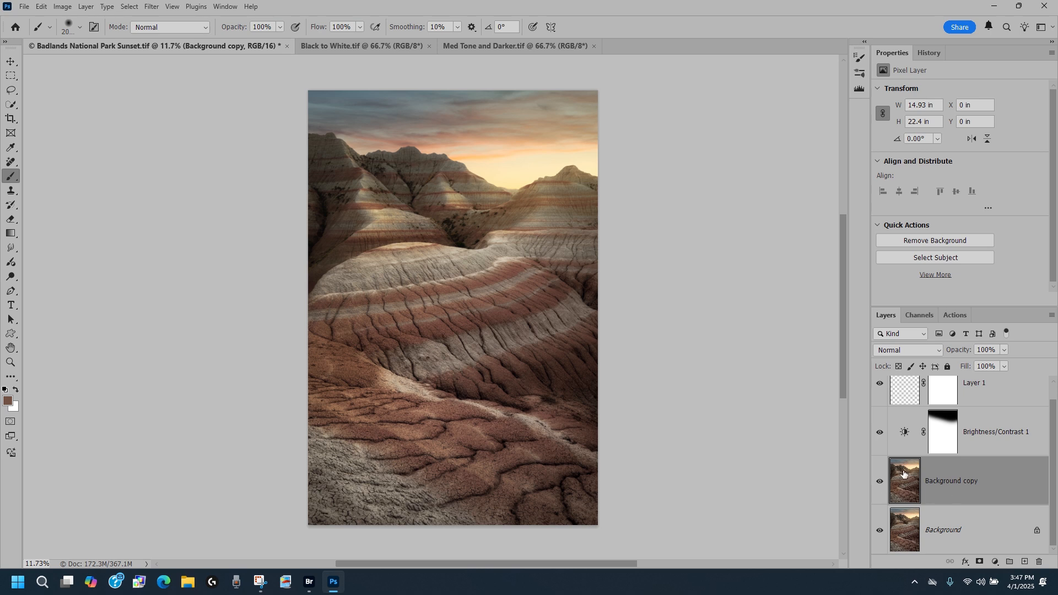
{"action": "left_click", "coordinate": [978, 561]}
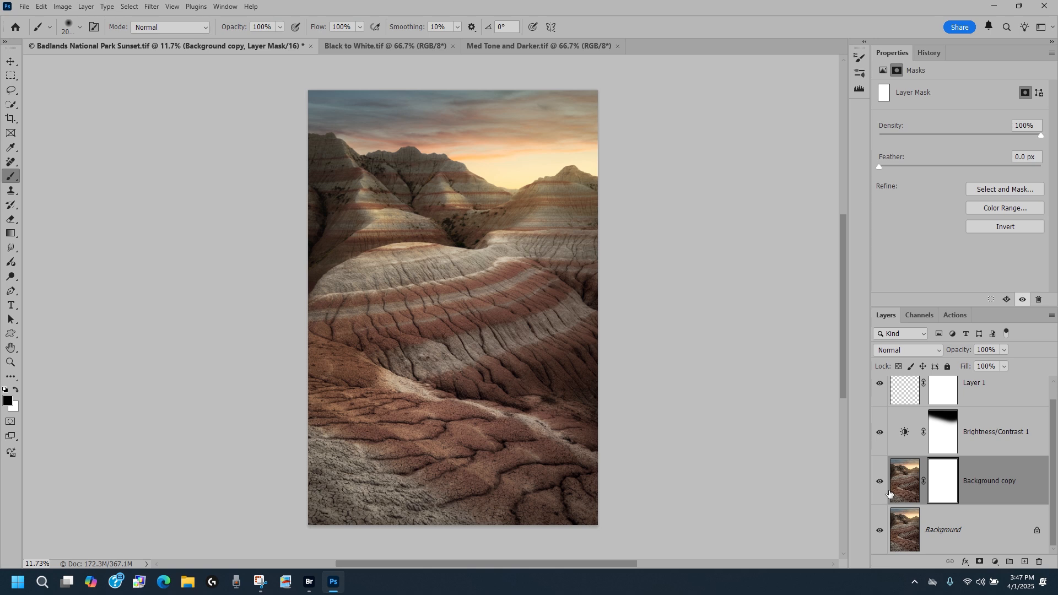
Create a group and add a layer mask to it.
{"action": "left_click", "coordinate": [1008, 562]}
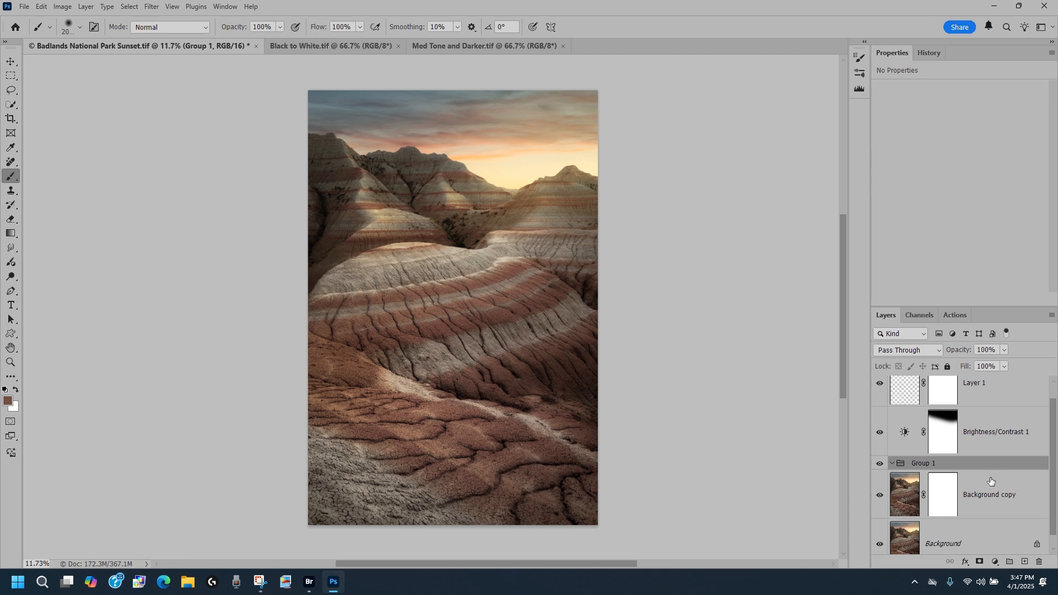
{"action": "left_click", "coordinate": [980, 562]}
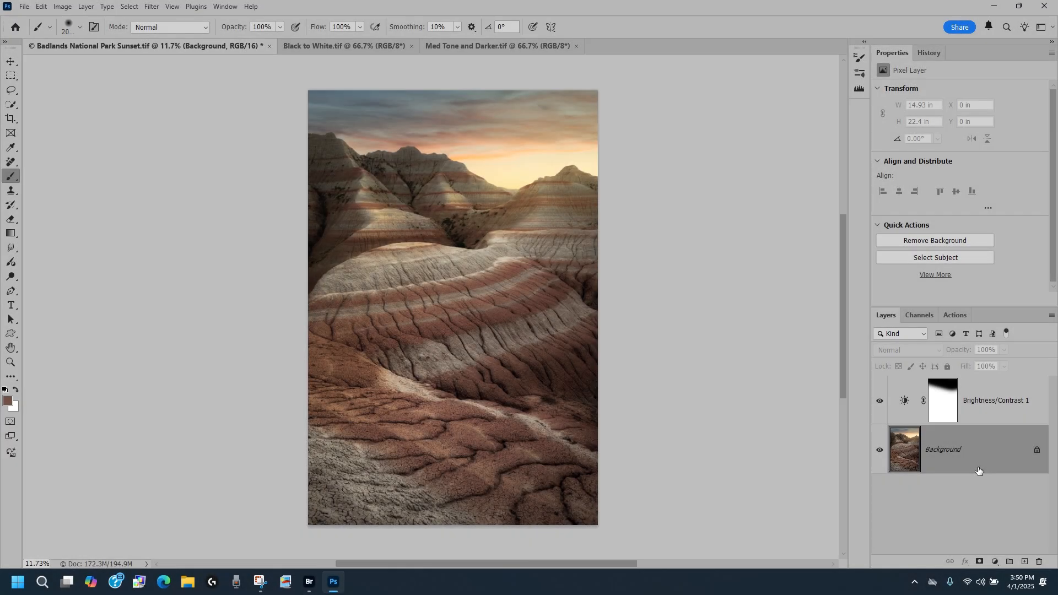
Display the Brightness/Contrast 1 mask on its own and inspect its edge up close.
{"action": "left_click", "coordinate": [935, 393]}
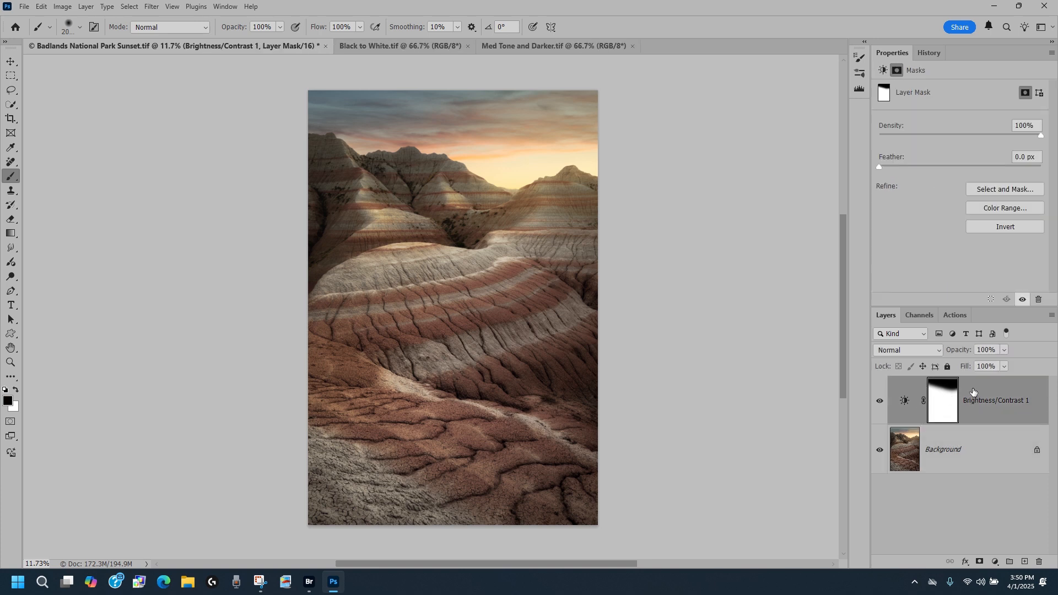
{"action": "left_click", "coordinate": [939, 398], "text": "alt"}
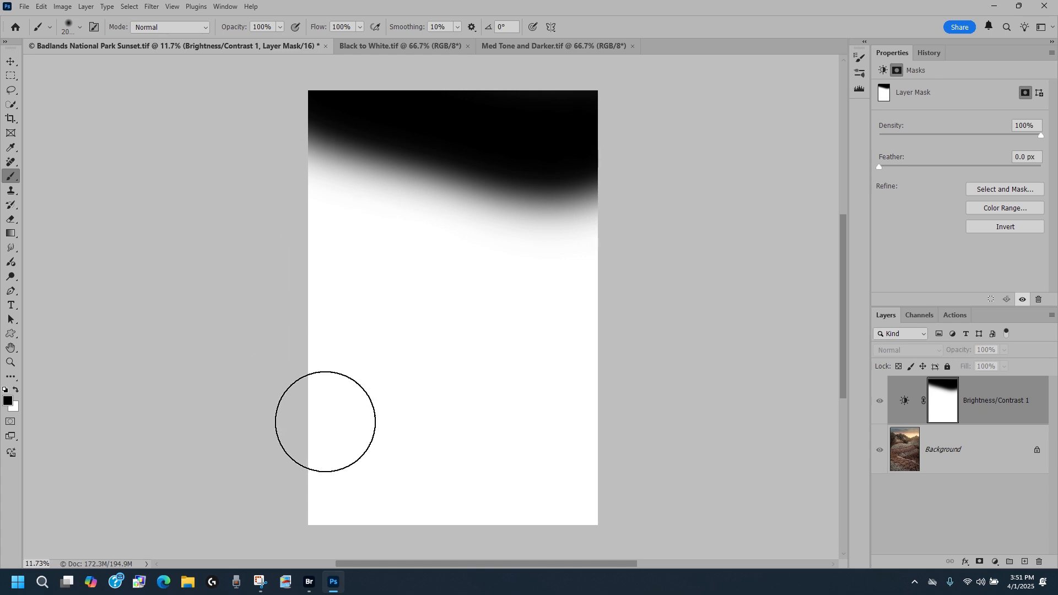
{"action": "scroll", "coordinate": [445, 189], "scroll_direction": "up", "scroll_amount": 6}
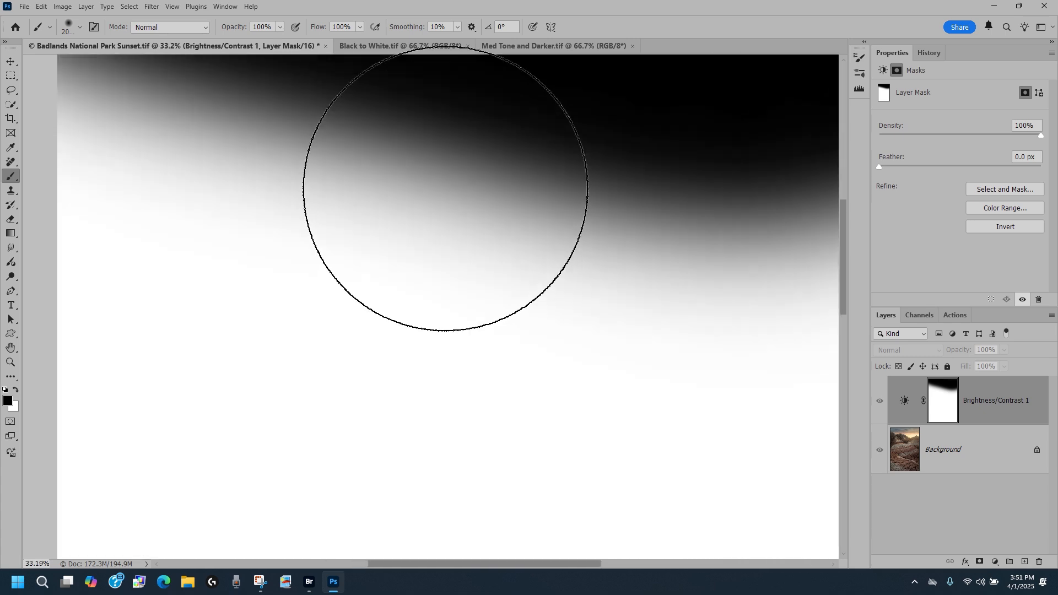
{"action": "left_click_drag", "start_coordinate": [413, 194], "coordinate": [392, 416]}
{"action": "scroll", "coordinate": [514, 287], "scroll_direction": "down", "scroll_amount": 1}
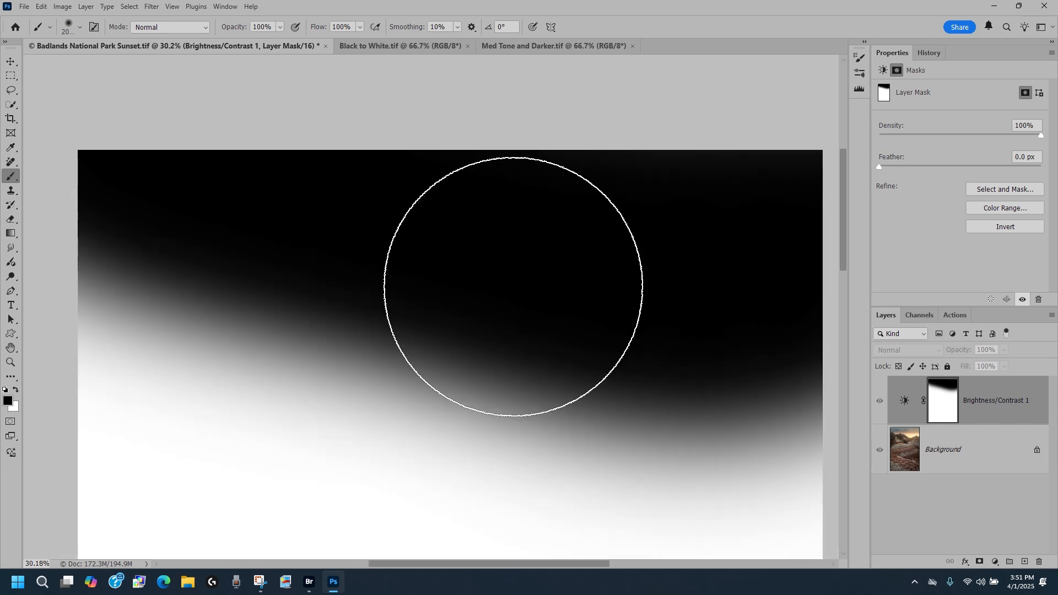
{"action": "scroll", "coordinate": [513, 287], "scroll_direction": "down", "scroll_amount": 5}
{"action": "left_click_drag", "start_coordinate": [484, 401], "coordinate": [458, 316]}
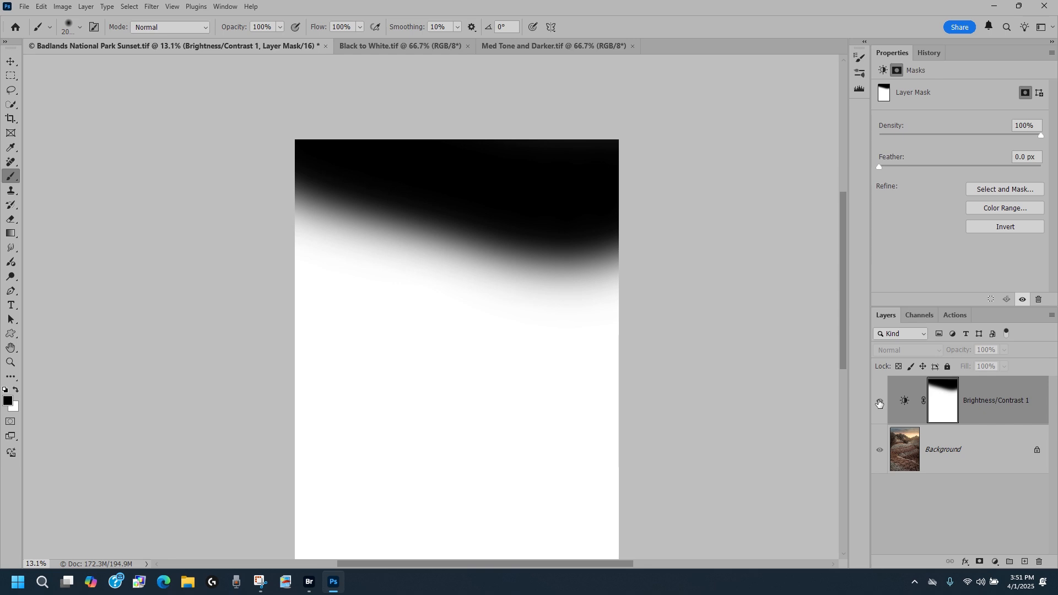
{"action": "left_click", "coordinate": [880, 403]}
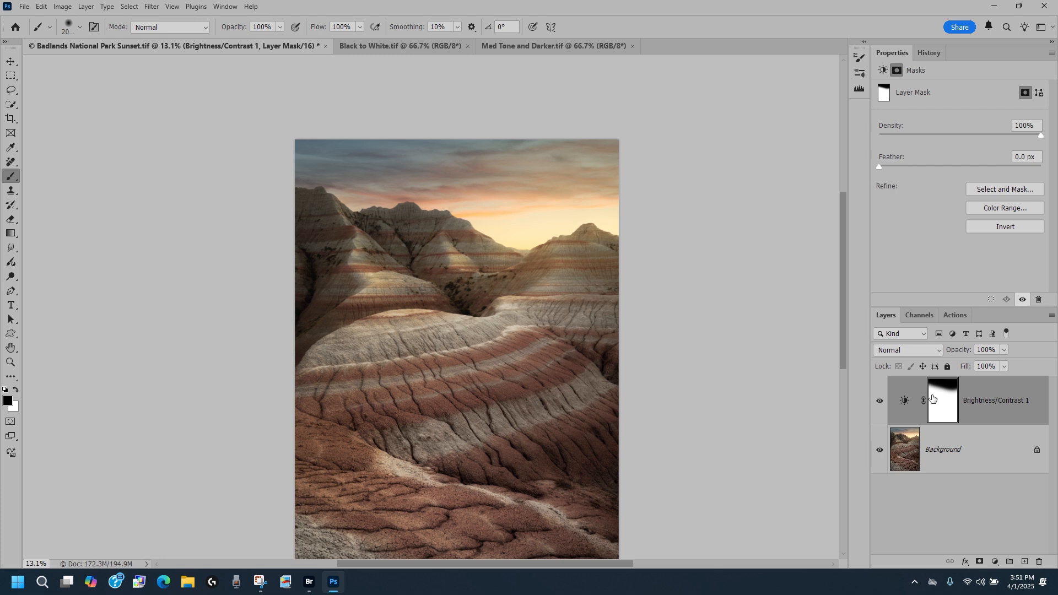
Preview the adjustment's mask as a red overlay on the image, then hide the overlay again.
{"action": "key", "text": "x"}
{"action": "key", "text": "backslash"}
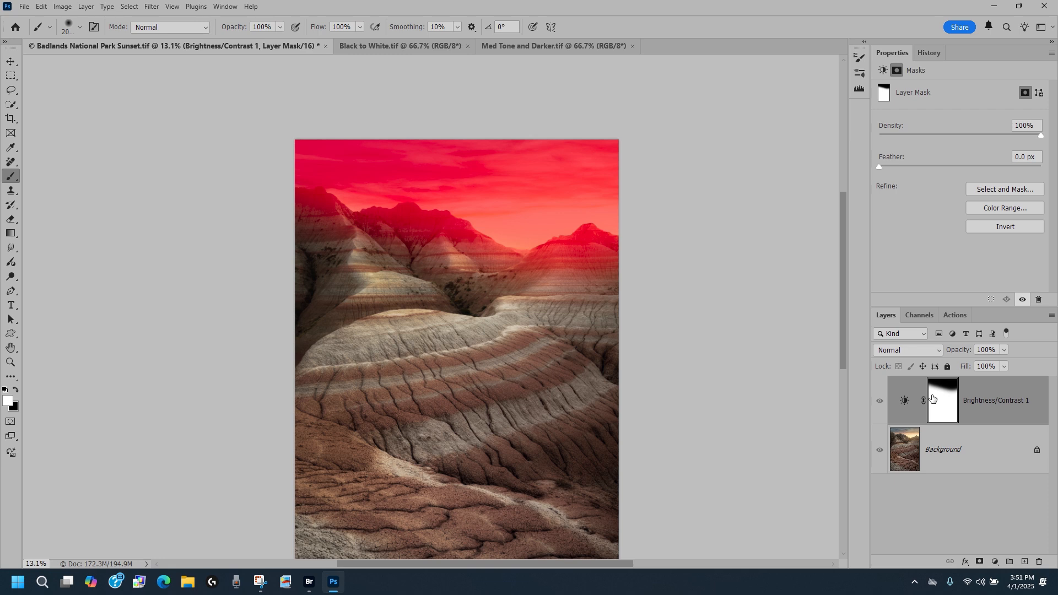
{"action": "key", "text": "backslash"}
{"action": "key", "text": "x"}
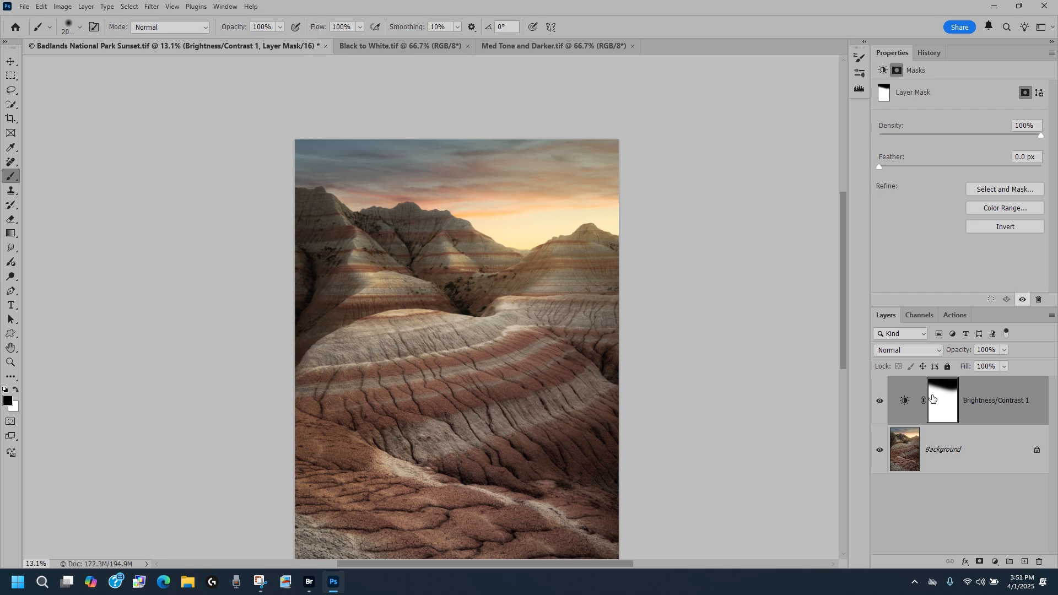
Compare the image with the Brightness/Contrast 1 layer toggled on and off at a smaller zoom.
{"action": "left_click", "coordinate": [880, 401]}
{"action": "left_click", "coordinate": [879, 401]}
{"action": "scroll", "coordinate": [697, 319], "scroll_direction": "down", "scroll_amount": 3}
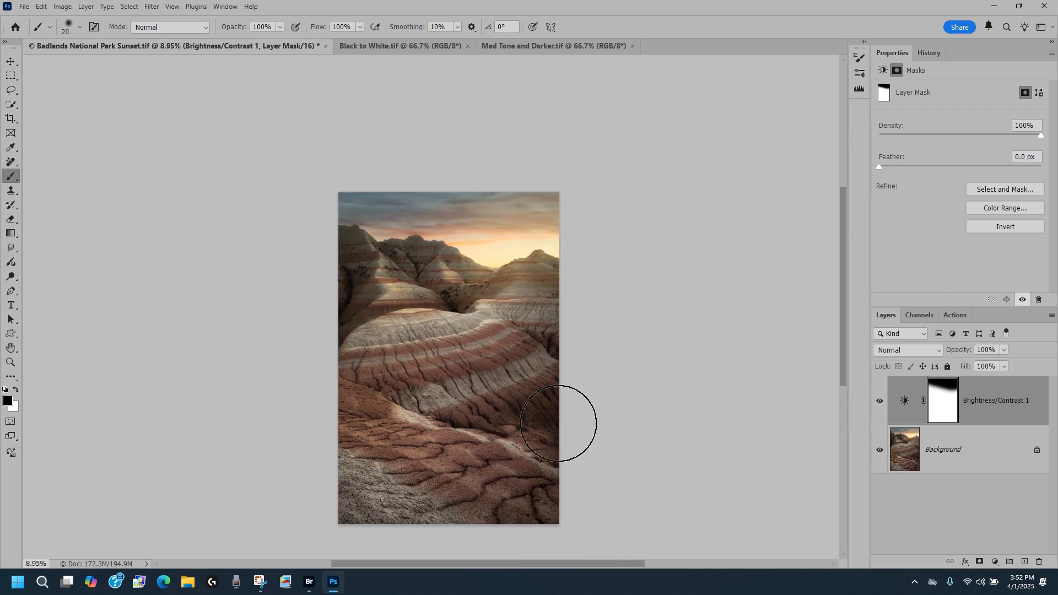
{"action": "left_click_drag", "start_coordinate": [525, 429], "coordinate": [529, 354]}
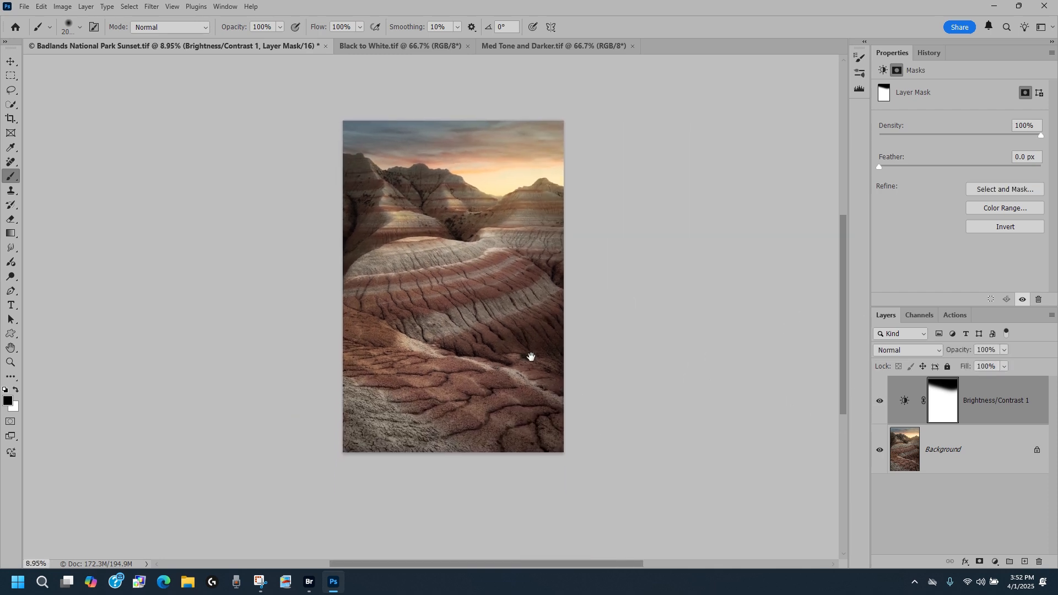
{"action": "left_click", "coordinate": [879, 400]}
{"action": "left_click", "coordinate": [879, 400]}
{"action": "left_click", "coordinate": [879, 401]}
{"action": "left_click", "coordinate": [879, 401]}
{"action": "left_click", "coordinate": [878, 401]}
{"action": "left_click", "coordinate": [879, 400]}
Temporarily disable the adjustment's mask, compare the layer toggled on and off, then re-enable the mask and compare again.
{"action": "left_click", "coordinate": [940, 398], "text": "shift"}
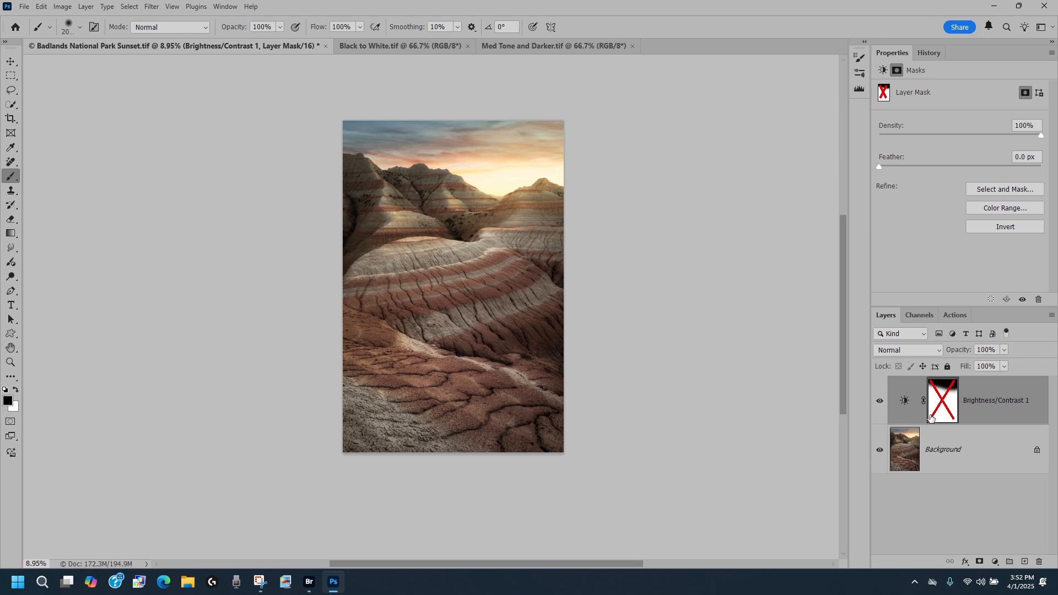
{"action": "left_click", "coordinate": [880, 400]}
{"action": "left_click", "coordinate": [880, 401]}
{"action": "left_click", "coordinate": [880, 401]}
{"action": "left_click", "coordinate": [880, 401]}
{"action": "left_click", "coordinate": [879, 401]}
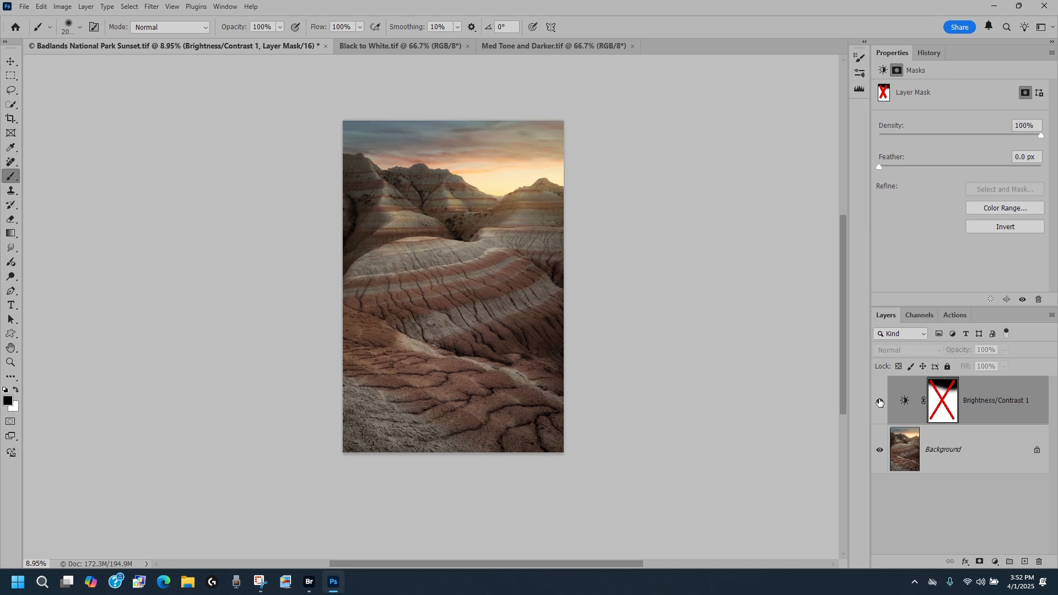
{"action": "left_click", "coordinate": [880, 403]}
{"action": "left_click", "coordinate": [880, 402]}
{"action": "left_click", "coordinate": [880, 402]}
{"action": "left_click", "coordinate": [880, 402]}
{"action": "left_click", "coordinate": [881, 402]}
{"action": "left_click", "coordinate": [882, 403]}
{"action": "left_click", "coordinate": [882, 404]}
{"action": "left_click", "coordinate": [882, 403]}
{"action": "left_click", "coordinate": [882, 403]}
{"action": "left_click", "coordinate": [882, 403]}
{"action": "left_click", "coordinate": [882, 403]}
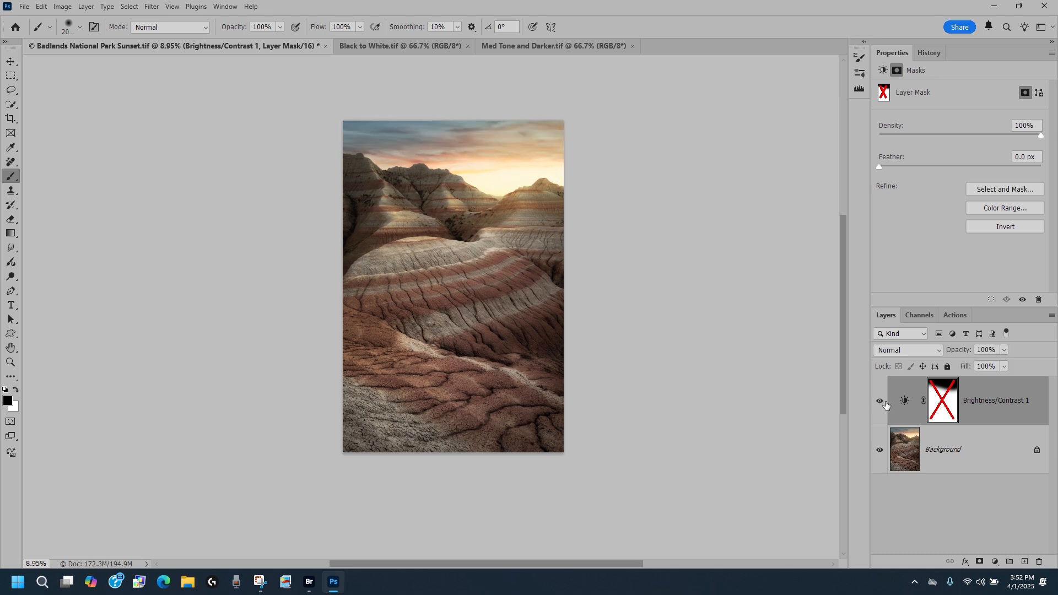
{"action": "left_click", "coordinate": [940, 396], "text": "shift"}
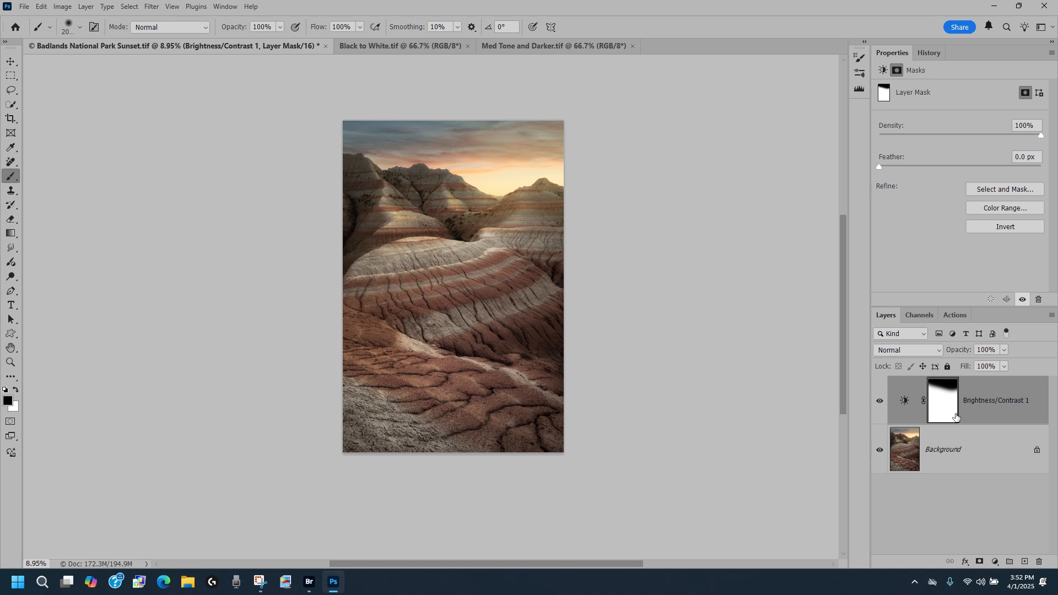
{"action": "left_click", "coordinate": [881, 402]}
{"action": "left_click", "coordinate": [880, 403]}
{"action": "left_click", "coordinate": [881, 402]}
{"action": "left_click", "coordinate": [880, 402]}
{"action": "left_click", "coordinate": [881, 402]}
Replace the adjustment layer's mask with a new one created from a Select Sky selection.
{"action": "left_click_drag", "start_coordinate": [941, 394], "coordinate": [1040, 561]}
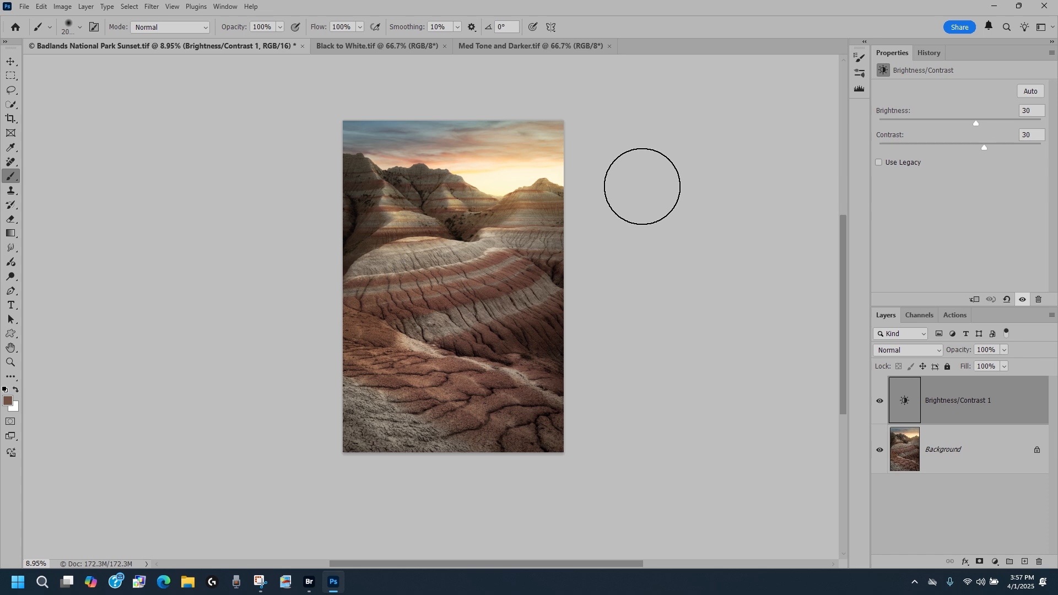
{"action": "left_click", "coordinate": [130, 8]}
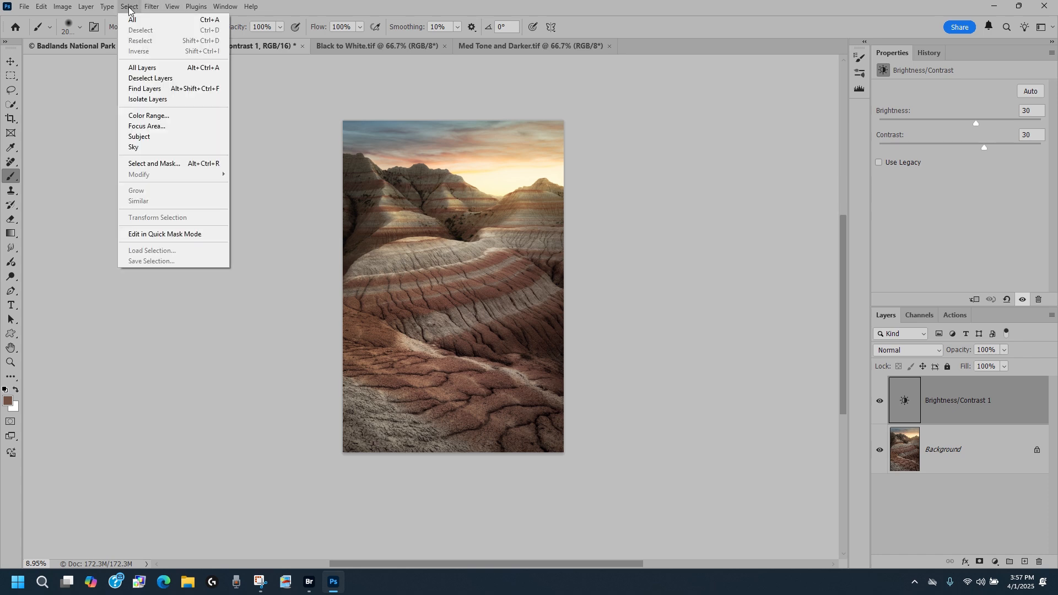
{"action": "left_click", "coordinate": [148, 148]}
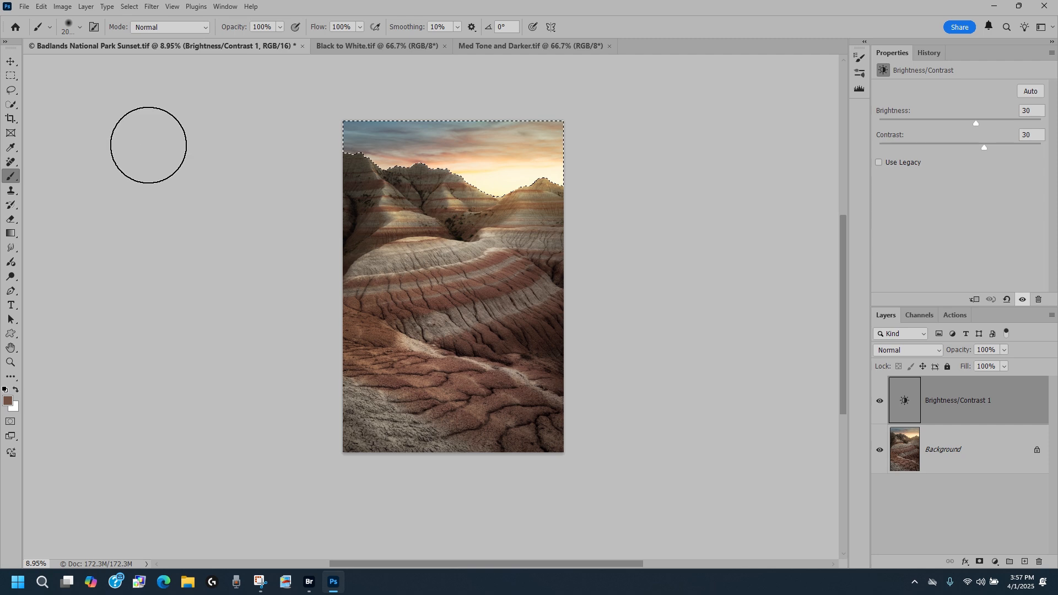
{"action": "left_click", "coordinate": [979, 562]}
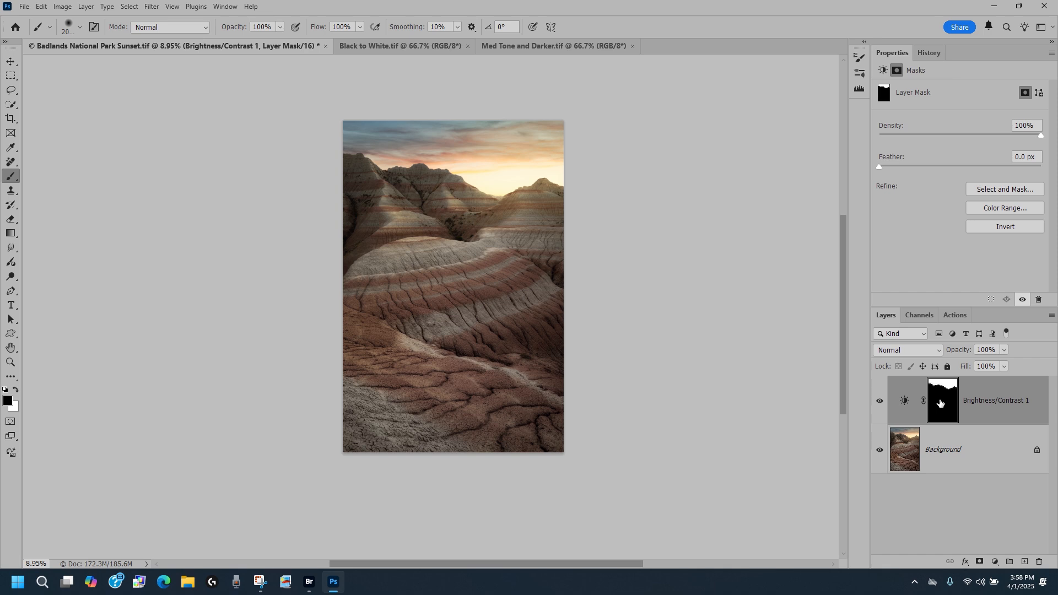
Compare the image with the sky-masked Brightness/Contrast 1 adjustment switched on and off.
{"action": "left_click", "coordinate": [880, 401]}
{"action": "left_click", "coordinate": [879, 401]}
{"action": "left_click", "coordinate": [880, 401]}
{"action": "left_click", "coordinate": [879, 401]}
{"action": "left_click", "coordinate": [879, 402]}
{"action": "left_click", "coordinate": [879, 401]}
{"action": "left_click", "coordinate": [880, 401]}
{"action": "left_click", "coordinate": [879, 401]}
Invert the Brightness/Contrast 1 mask and compare the layer toggled on and off again.
{"action": "left_click", "coordinate": [996, 228]}
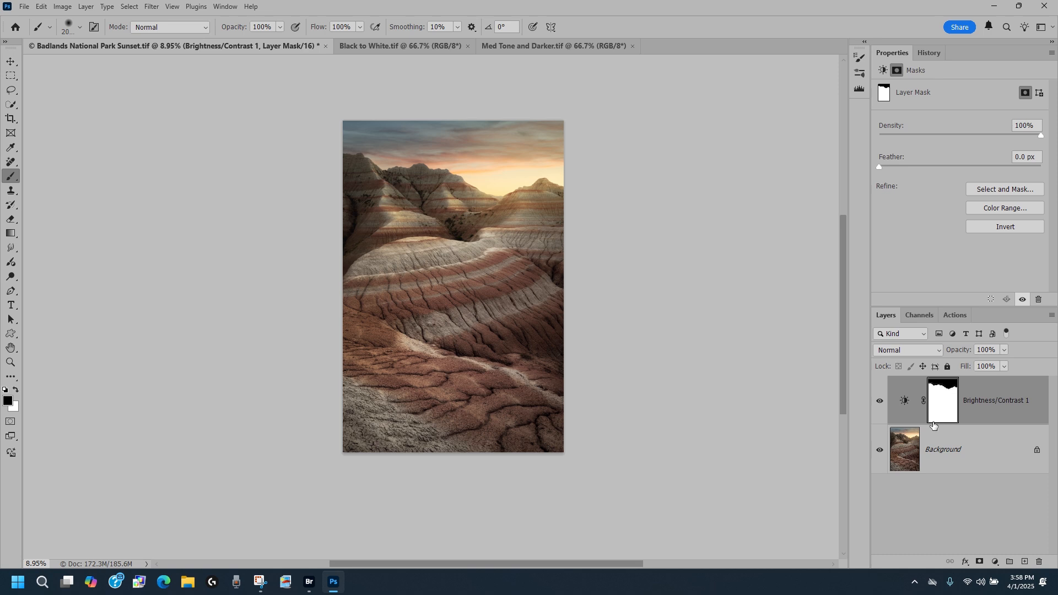
{"action": "left_click", "coordinate": [879, 402]}
{"action": "left_click", "coordinate": [880, 402]}
{"action": "left_click", "coordinate": [879, 401]}
{"action": "left_click", "coordinate": [879, 401]}
{"action": "left_click", "coordinate": [880, 402]}
{"action": "left_click", "coordinate": [880, 401]}
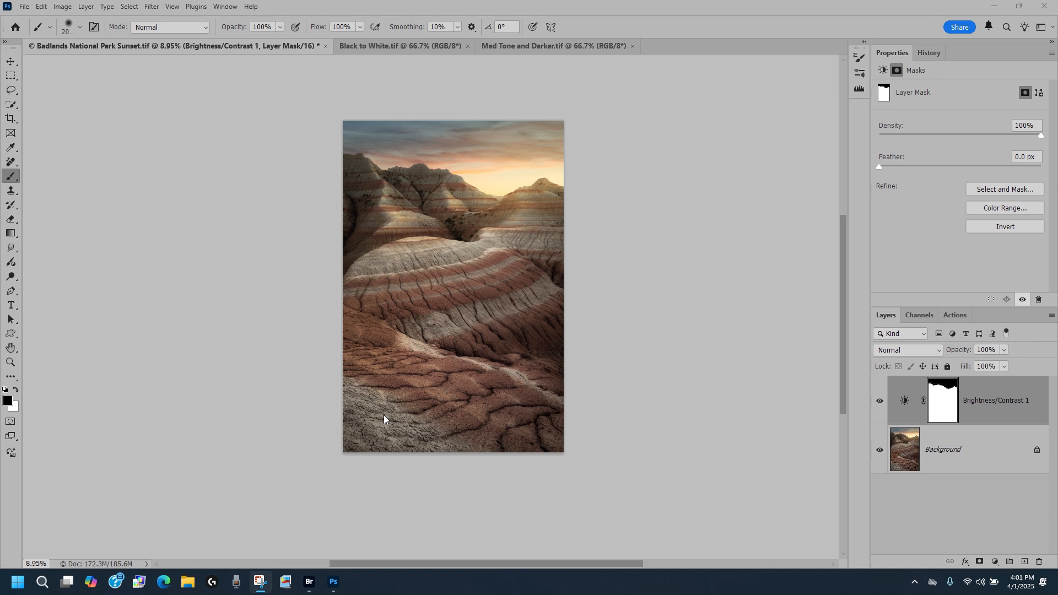
Load the mask as a selection and add a Curves adjustment layer, placing a point near input 65, output 63.
{"action": "left_click", "coordinate": [945, 390]}
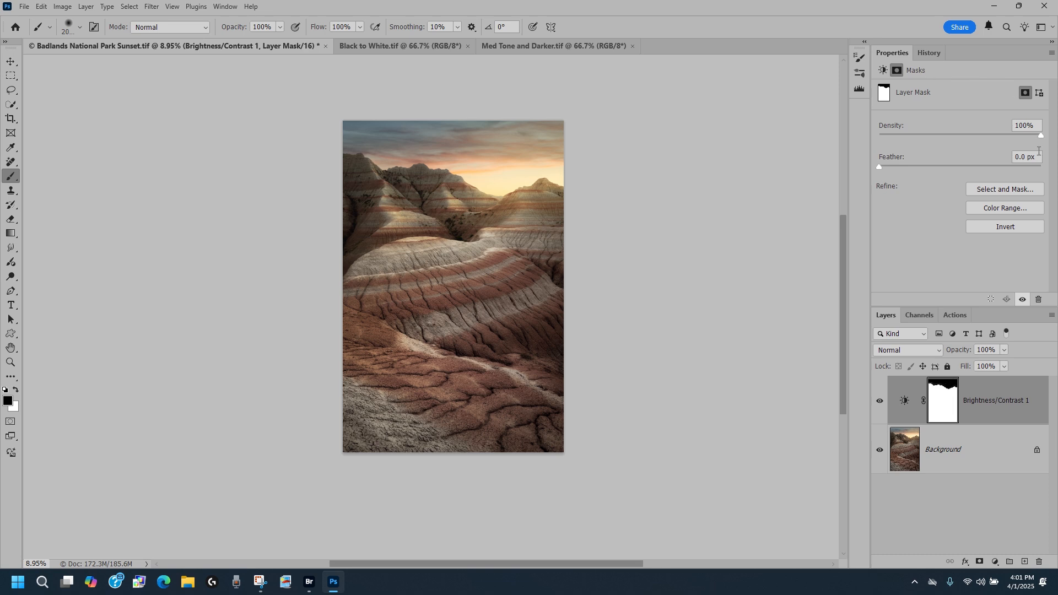
{"action": "left_click", "coordinate": [991, 301]}
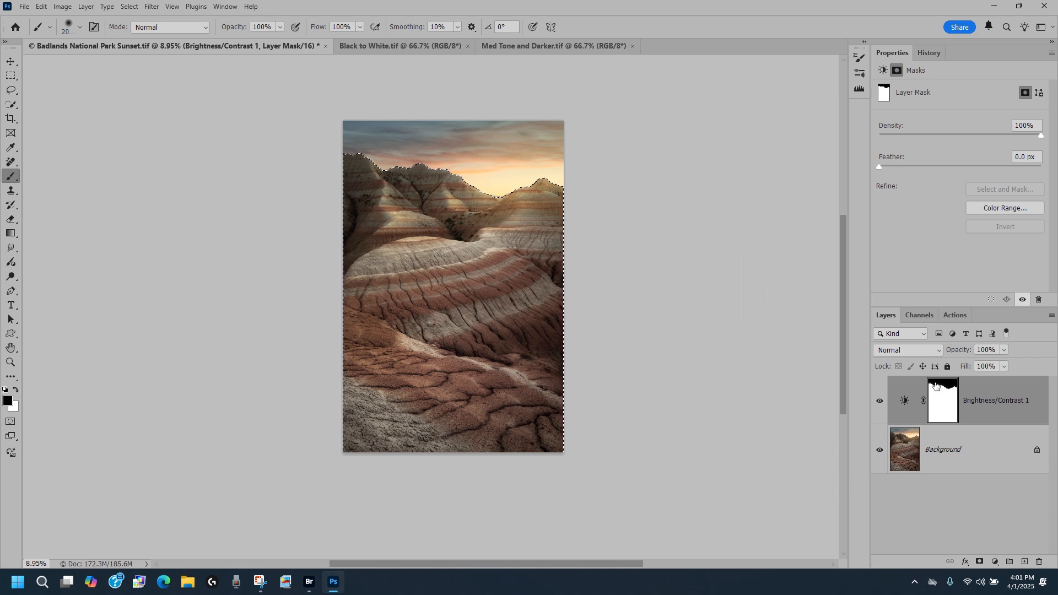
{"action": "left_click", "coordinate": [994, 561]}
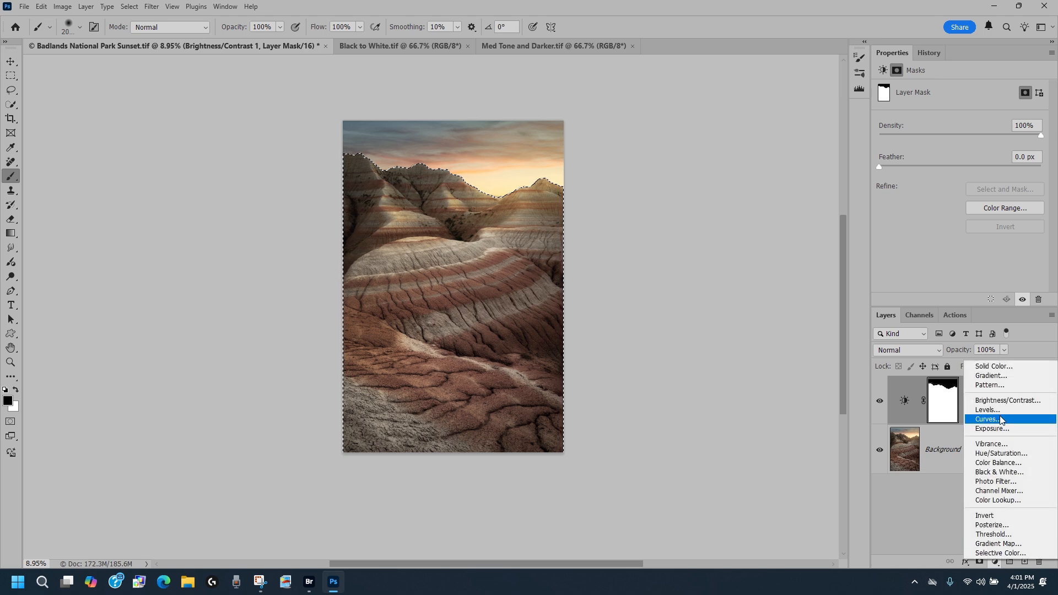
{"action": "left_click", "coordinate": [989, 423]}
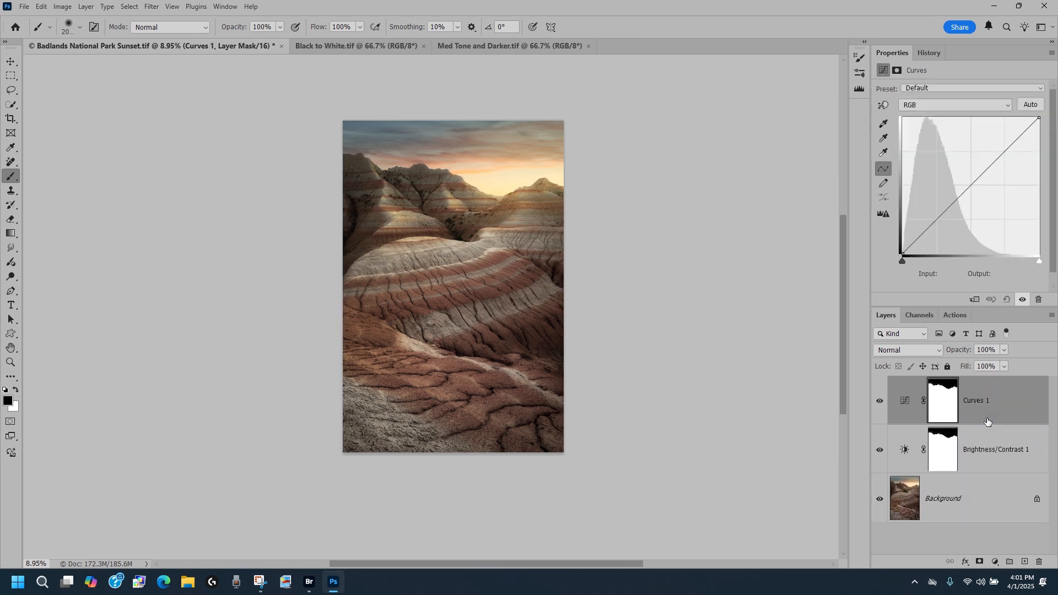
{"action": "left_click", "coordinate": [937, 218]}
{"action": "left_click_drag", "start_coordinate": [936, 219], "coordinate": [938, 220]}
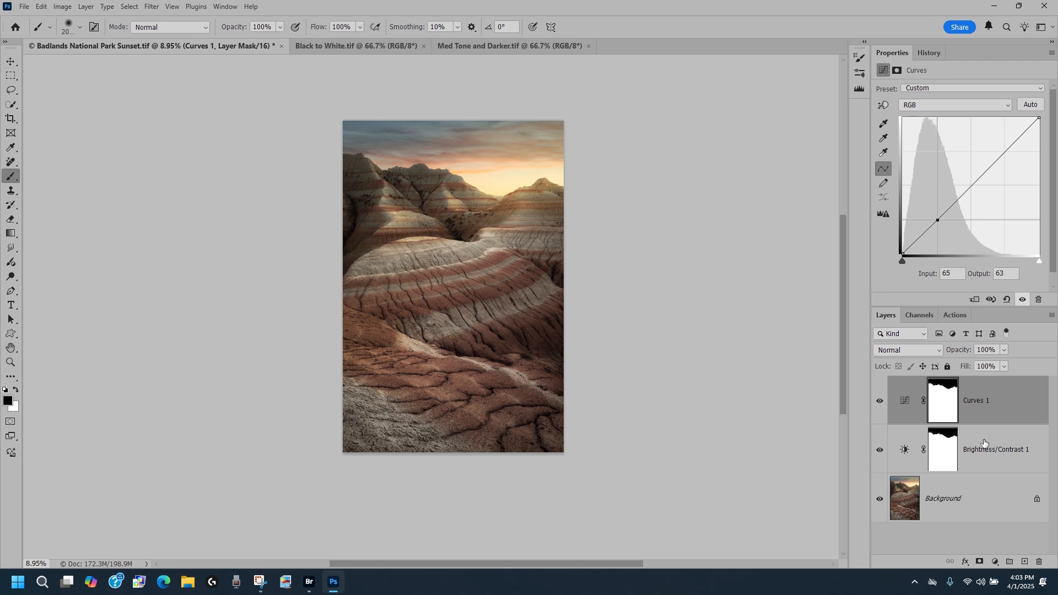
Group the Curves 1 and Brightness/Contrast 1 layers and mask the group with a luminosity selection of the image.
{"action": "left_click", "coordinate": [985, 443], "text": "shift"}
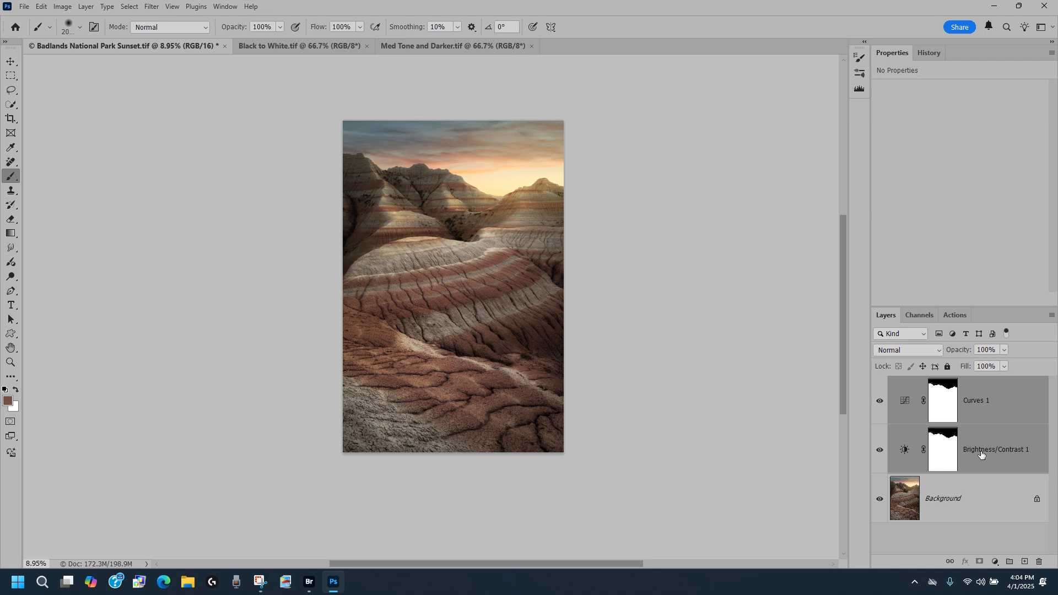
{"action": "left_click", "coordinate": [1009, 561]}
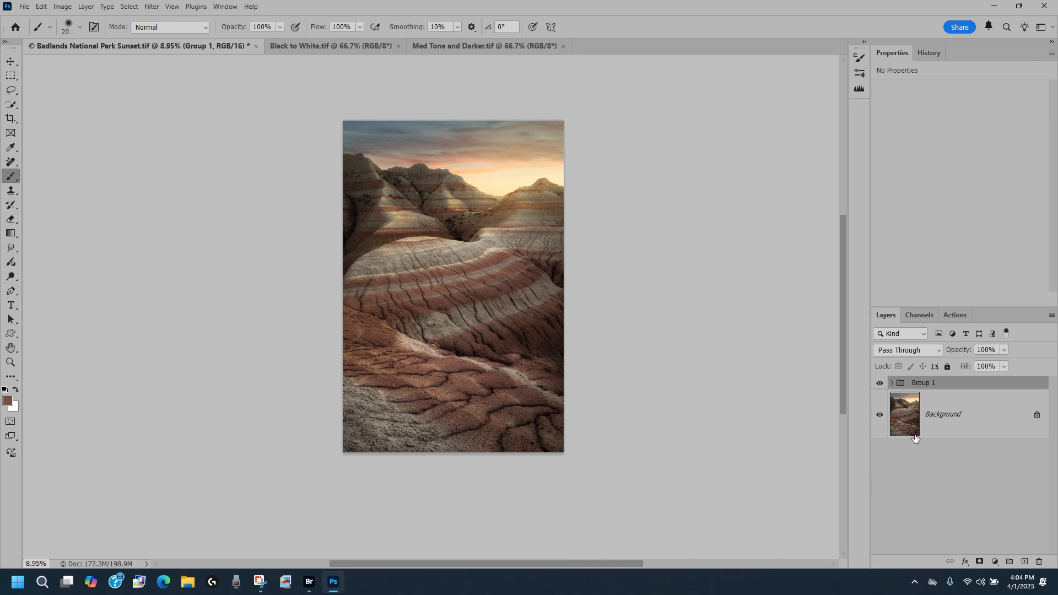
{"action": "left_click_drag", "start_coordinate": [915, 438], "coordinate": [916, 438]}
{"action": "left_click", "coordinate": [915, 438], "text": "ctrl"}
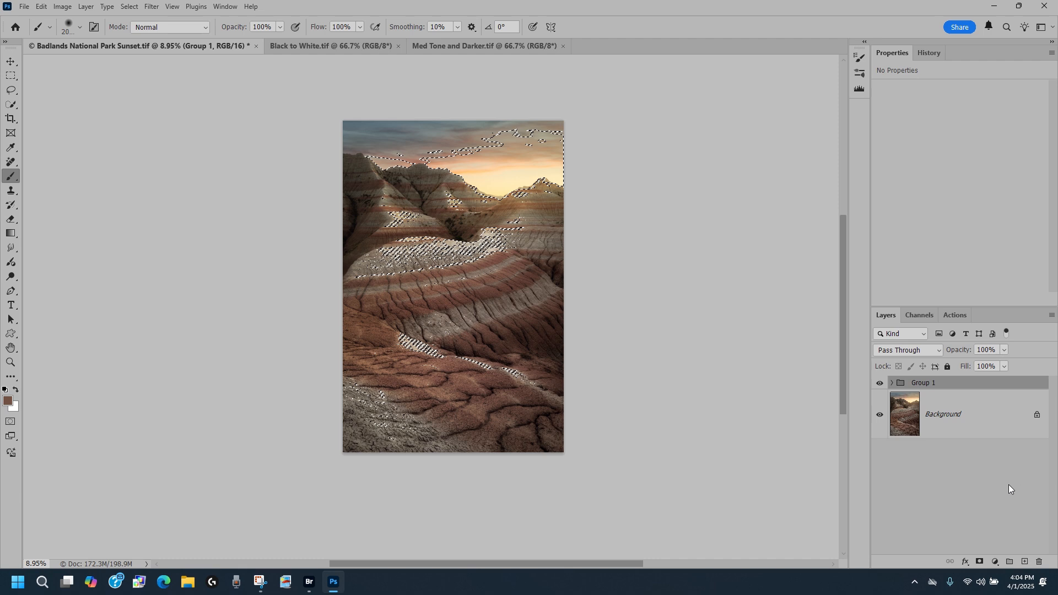
{"action": "left_click", "coordinate": [978, 562]}
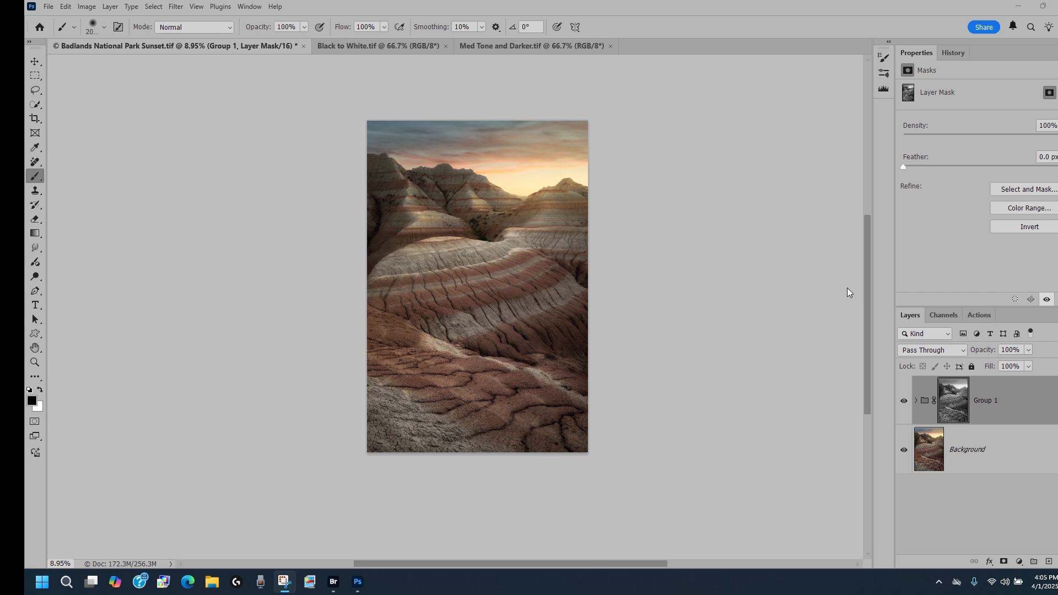
Display the group's luminosity mask on its own and invert it.
{"action": "left_click", "coordinate": [954, 401], "text": "alt"}
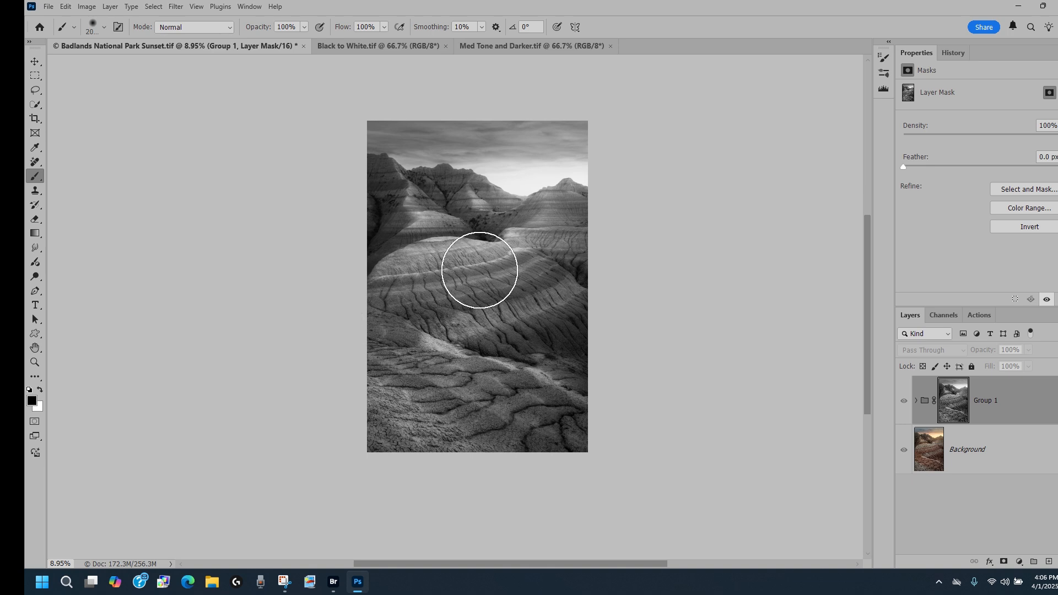
{"action": "left_click", "coordinate": [34, 363]}
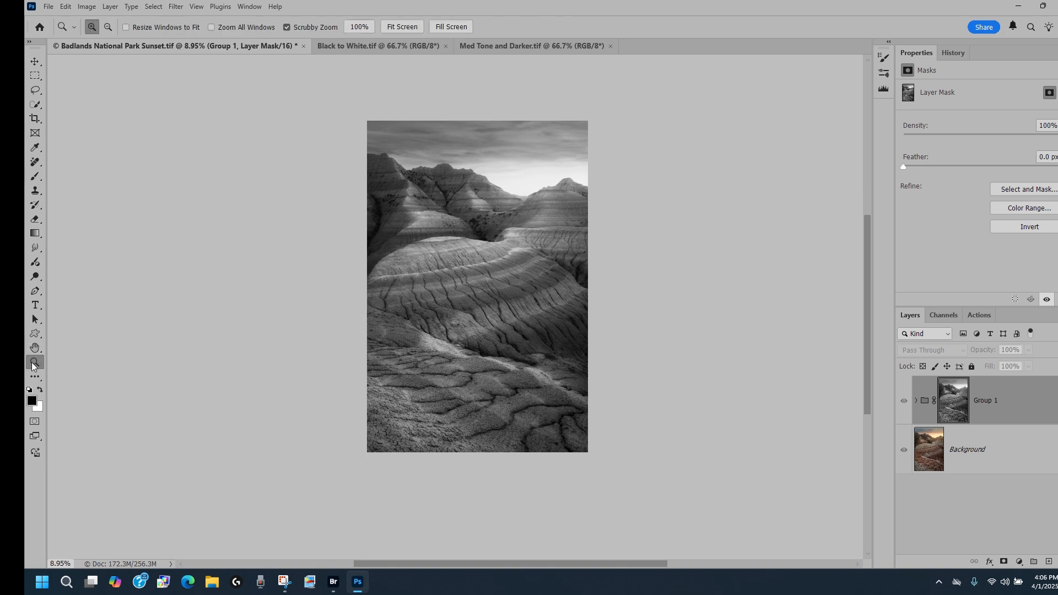
{"action": "left_click_drag", "start_coordinate": [406, 297], "coordinate": [406, 298]}
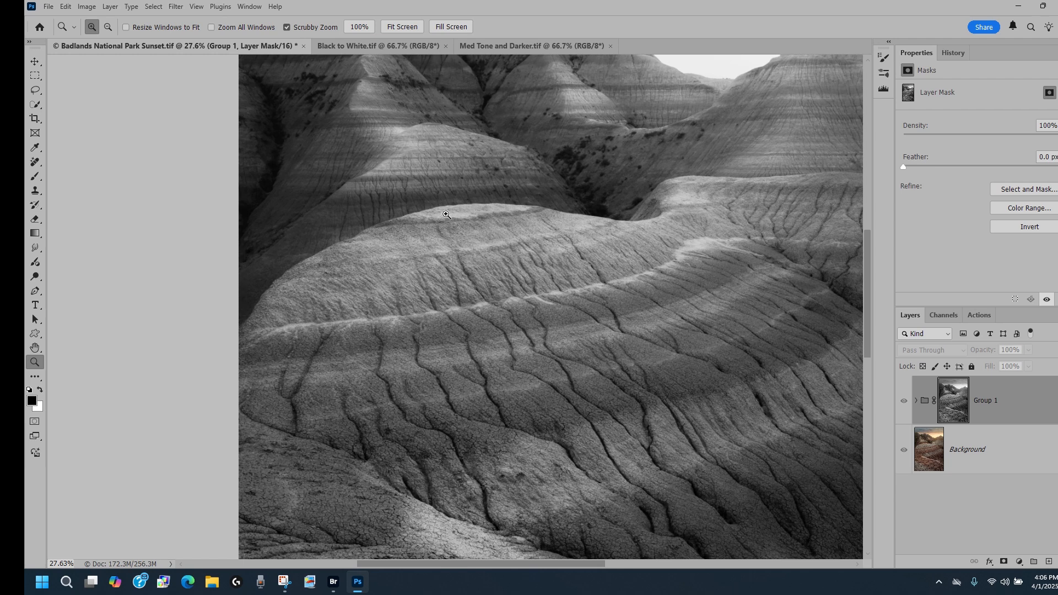
{"action": "scroll", "coordinate": [533, 319], "scroll_direction": "down", "scroll_amount": 7}
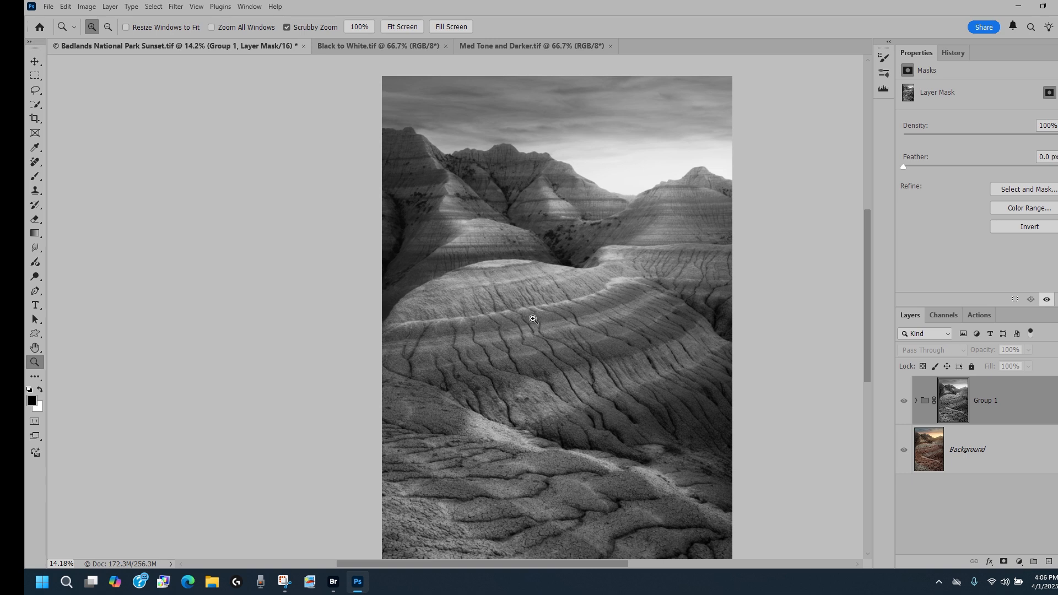
{"action": "scroll", "coordinate": [533, 319], "scroll_direction": "down", "scroll_amount": 4}
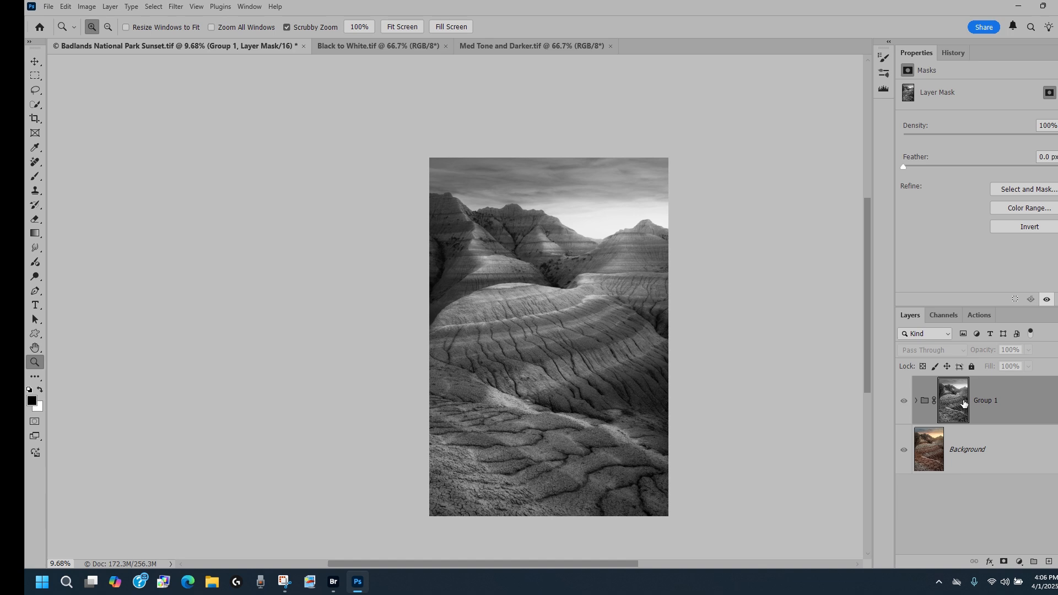
{"action": "left_click", "coordinate": [1017, 227]}
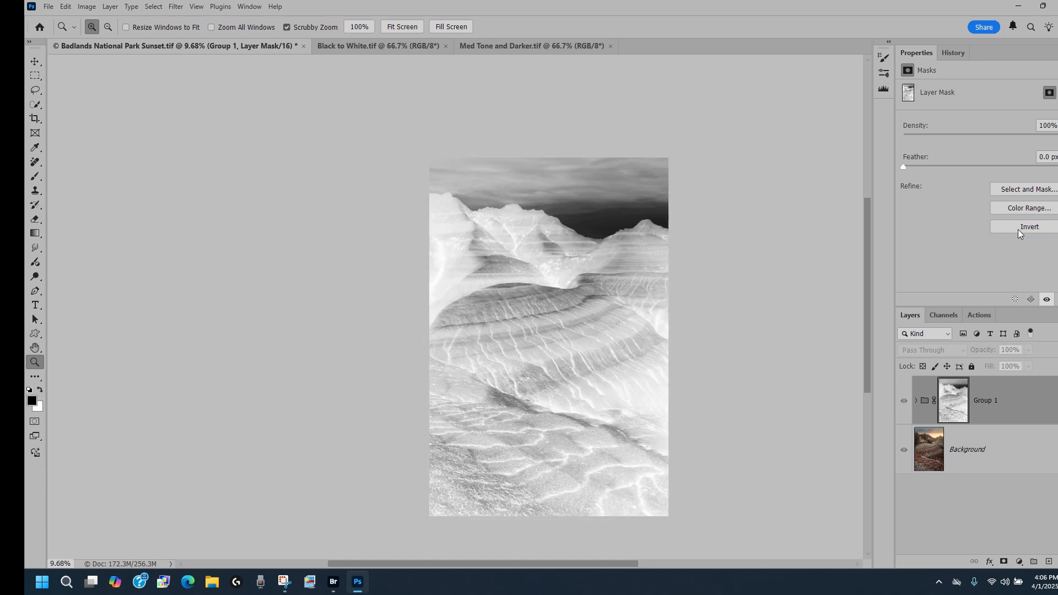
Compare the image with Group 1 switched on and off at fit-screen size.
{"action": "scroll", "coordinate": [501, 287], "scroll_direction": "up", "scroll_amount": 5}
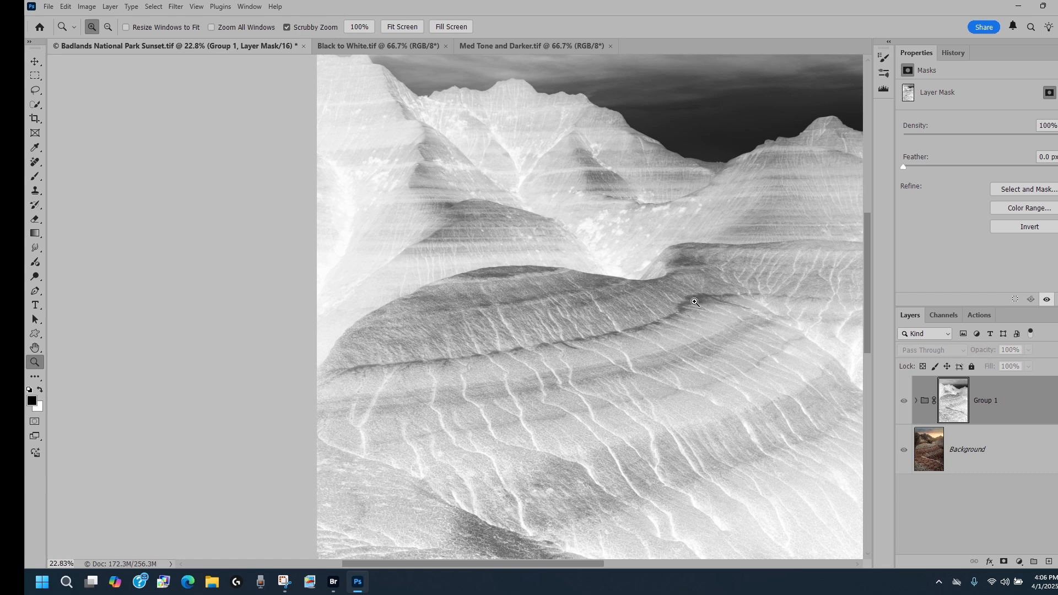
{"action": "left_click", "coordinate": [904, 401]}
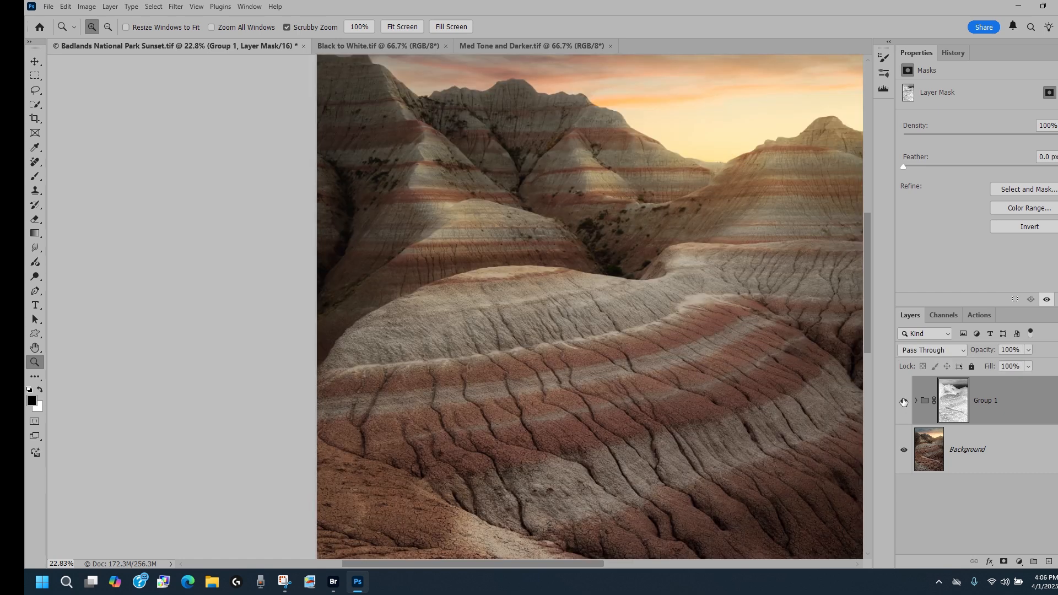
{"action": "left_click", "coordinate": [903, 401]}
{"action": "left_click", "coordinate": [408, 32]}
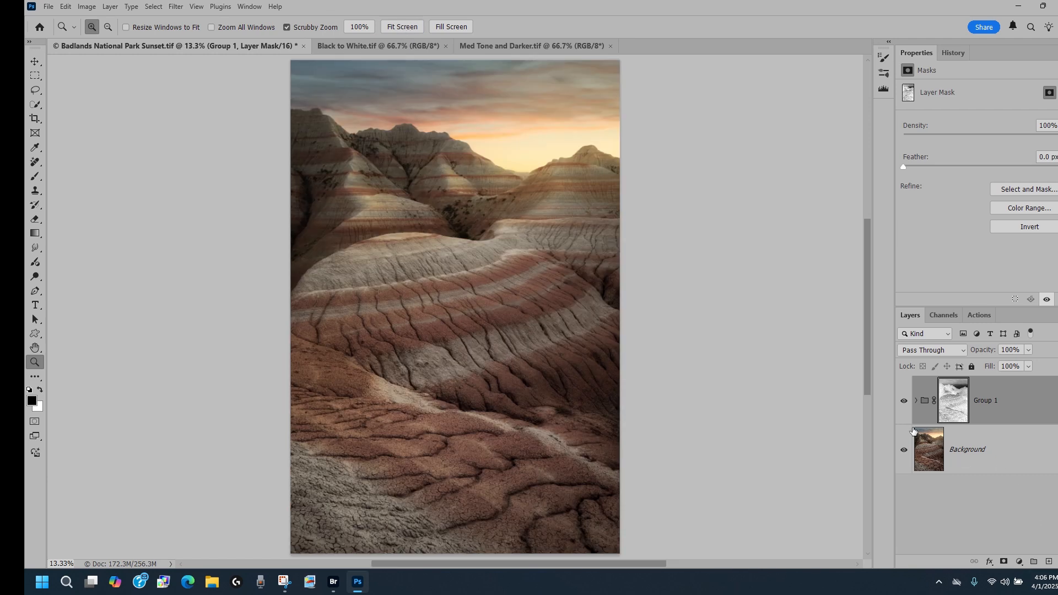
{"action": "left_click", "coordinate": [903, 401]}
{"action": "left_click", "coordinate": [904, 401]}
{"action": "left_click", "coordinate": [904, 401]}
{"action": "left_click", "coordinate": [904, 401]}
{"action": "left_click", "coordinate": [904, 401]}
{"action": "left_click", "coordinate": [904, 401]}
Expand Group 1, select the Curves 1 mask, and try varying its density and feather sliders.
{"action": "left_click", "coordinate": [916, 400]}
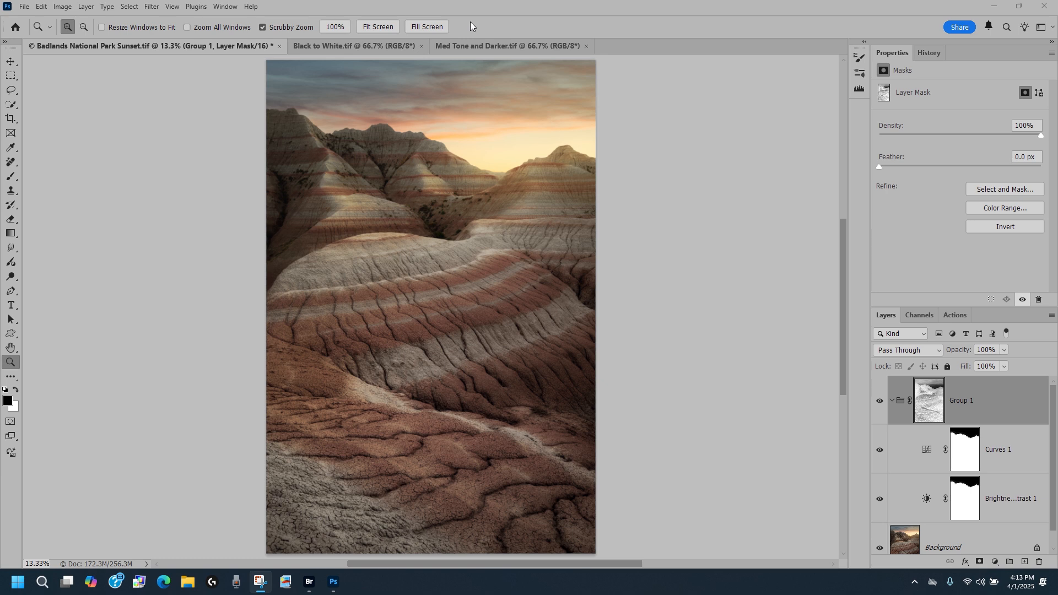
{"action": "left_click", "coordinate": [963, 448]}
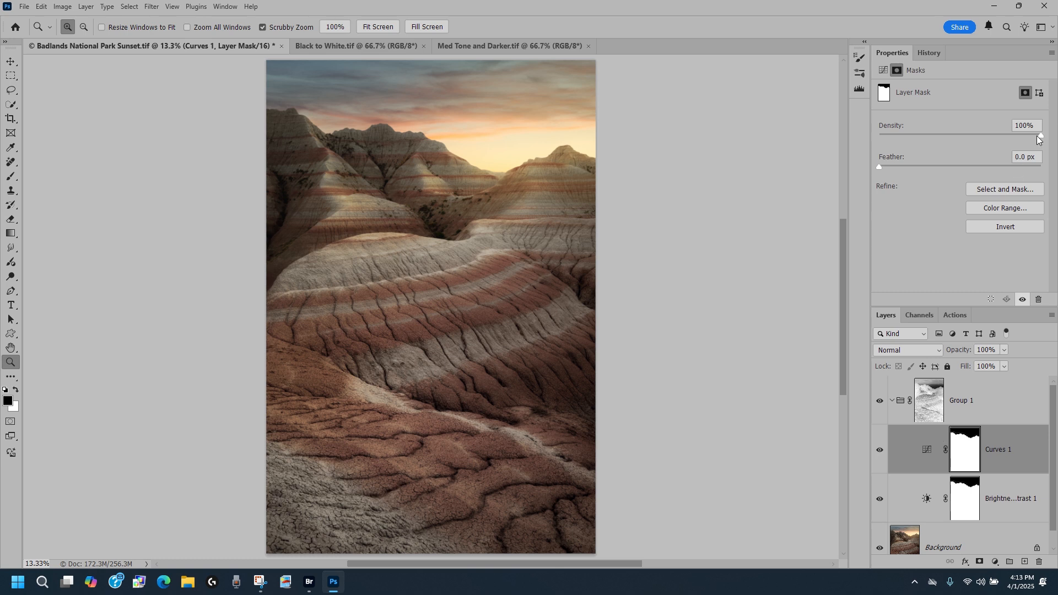
{"action": "left_click_drag", "start_coordinate": [1041, 135], "coordinate": [1001, 136]}
{"action": "left_click_drag", "start_coordinate": [1002, 135], "coordinate": [974, 136]}
{"action": "left_click_drag", "start_coordinate": [970, 134], "coordinate": [950, 135]}
{"action": "left_click_drag", "start_coordinate": [950, 135], "coordinate": [1018, 133]}
{"action": "left_click_drag", "start_coordinate": [1019, 136], "coordinate": [1029, 136]}
{"action": "left_click_drag", "start_coordinate": [1043, 137], "coordinate": [958, 151]}
{"action": "left_click_drag", "start_coordinate": [960, 133], "coordinate": [1046, 132]}
{"action": "left_click_drag", "start_coordinate": [910, 165], "coordinate": [878, 166]}
Display the Curves 1 mask on its own and zoom in on the skyline.
{"action": "key", "text": "alt"}
{"action": "left_click", "coordinate": [963, 444], "text": "alt"}
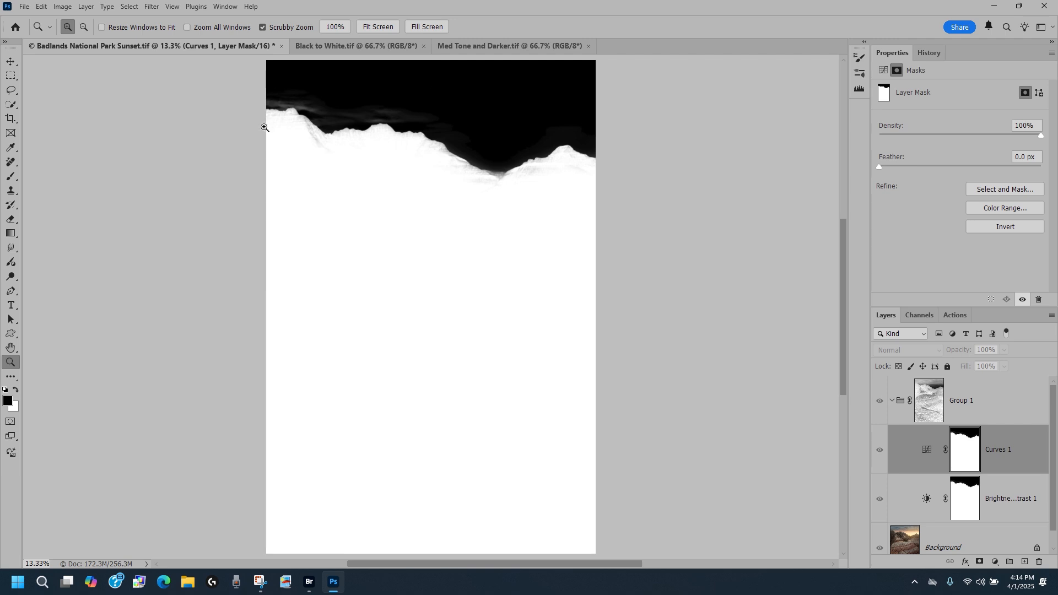
{"action": "left_click_drag", "start_coordinate": [327, 88], "coordinate": [342, 106]}
{"action": "left_click_drag", "start_coordinate": [357, 198], "coordinate": [249, 271]}
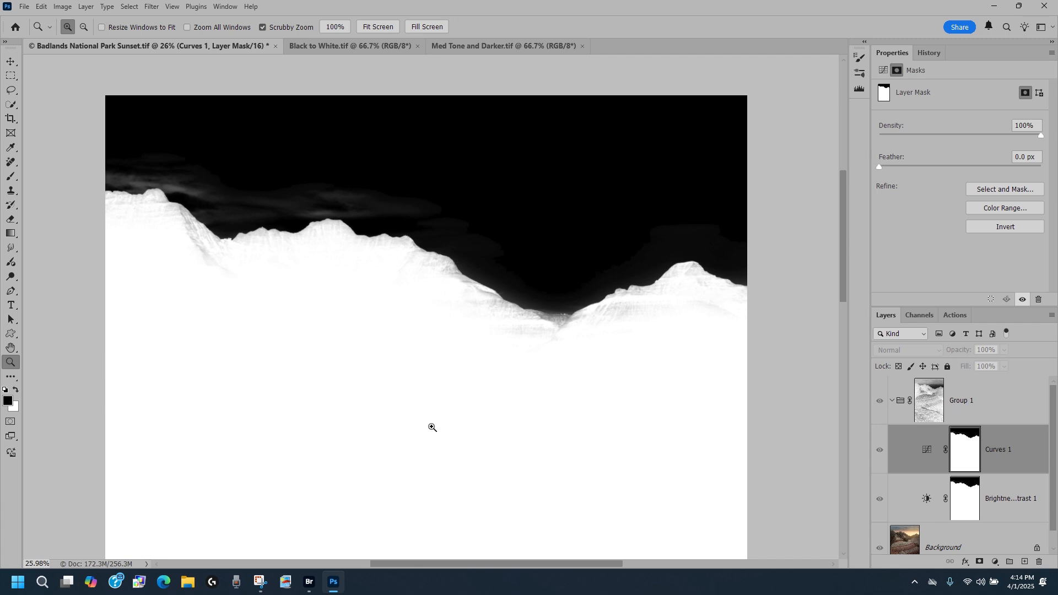
Apply Levels to the Curves 1 mask, setting the black input to 51 and the white input to 93.
{"action": "left_click", "coordinate": [61, 6]}
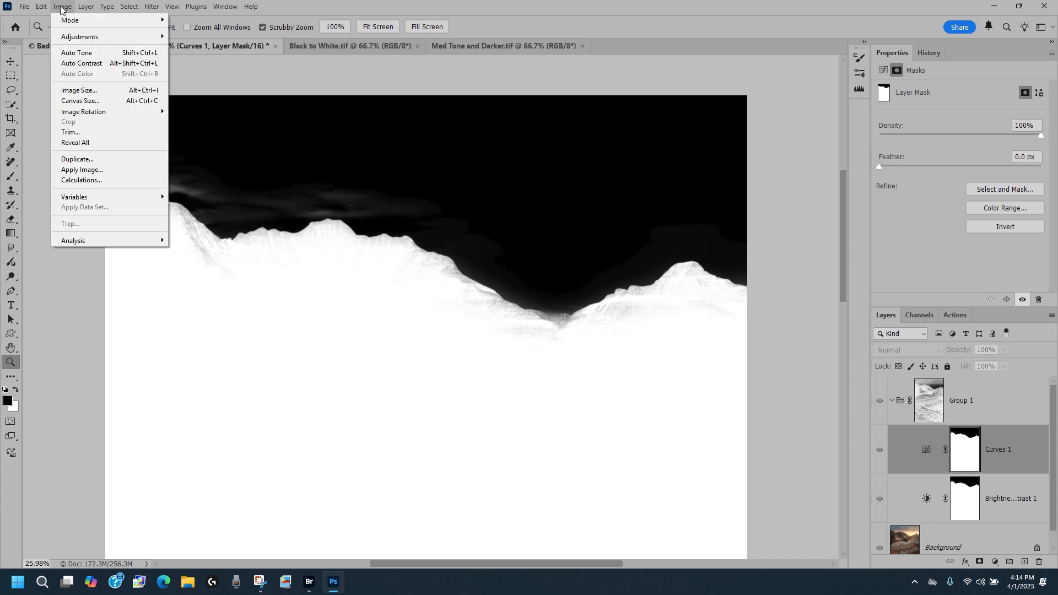
{"action": "mouse_move", "coordinate": [77, 38]}
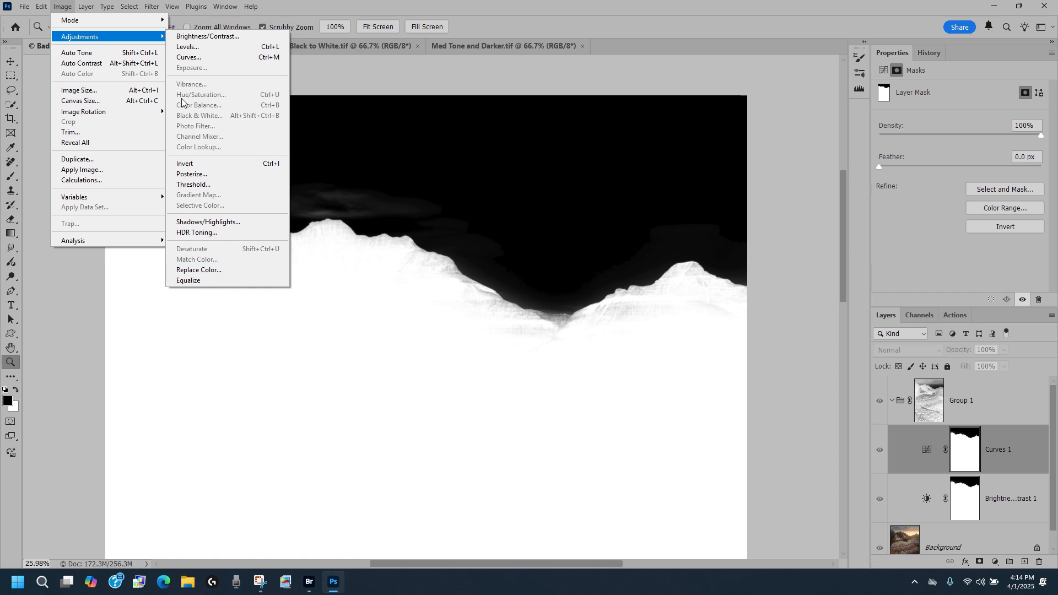
{"action": "left_click", "coordinate": [190, 48]}
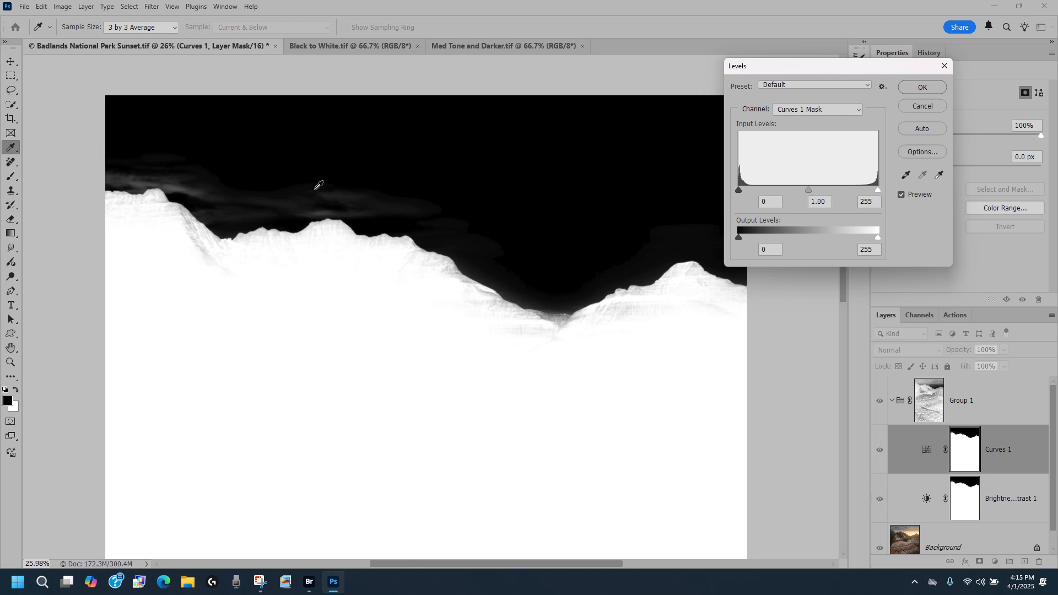
{"action": "left_click_drag", "start_coordinate": [738, 188], "coordinate": [756, 189]}
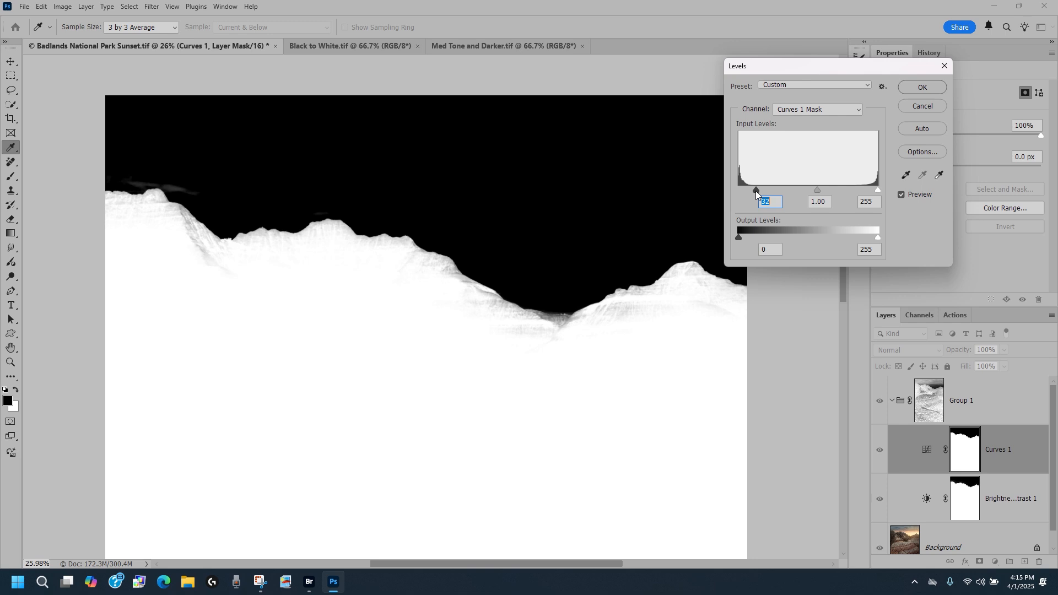
{"action": "left_click_drag", "start_coordinate": [756, 190], "coordinate": [765, 191]}
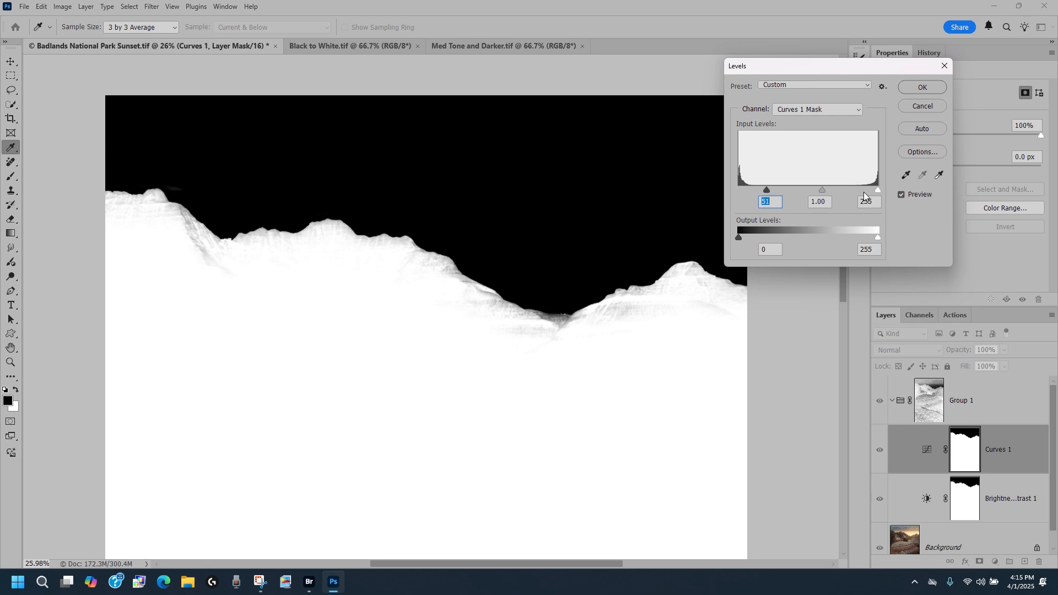
{"action": "left_click_drag", "start_coordinate": [878, 191], "coordinate": [789, 197]}
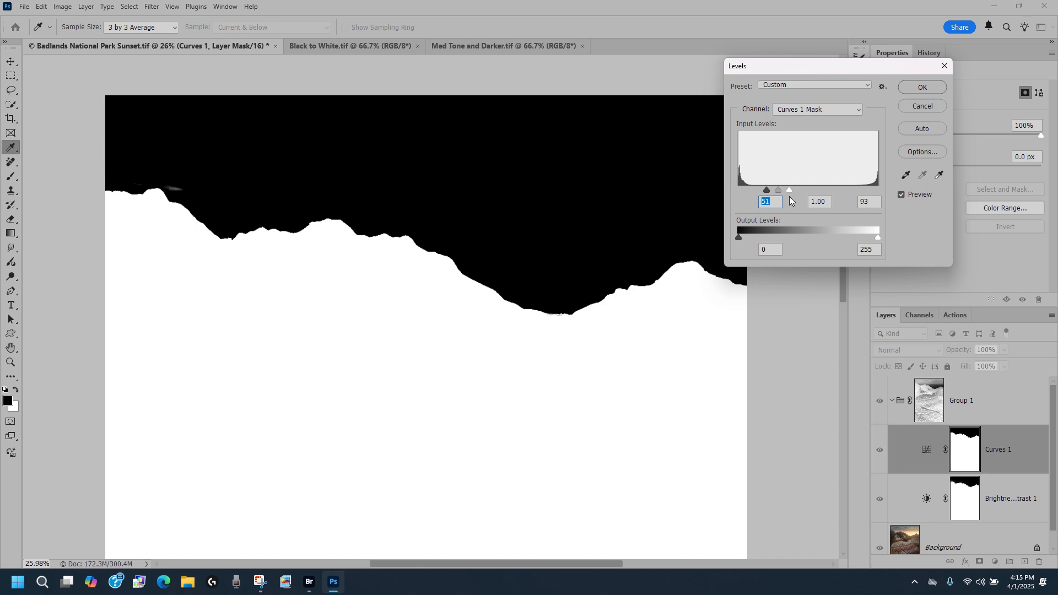
{"action": "left_click_drag", "start_coordinate": [788, 189], "coordinate": [765, 190]}
{"action": "left_click", "coordinate": [920, 87]}
Paint black with a small hard brush over the cloud specks above the skyline in the Curves 1 mask.
{"action": "key", "text": "z"}
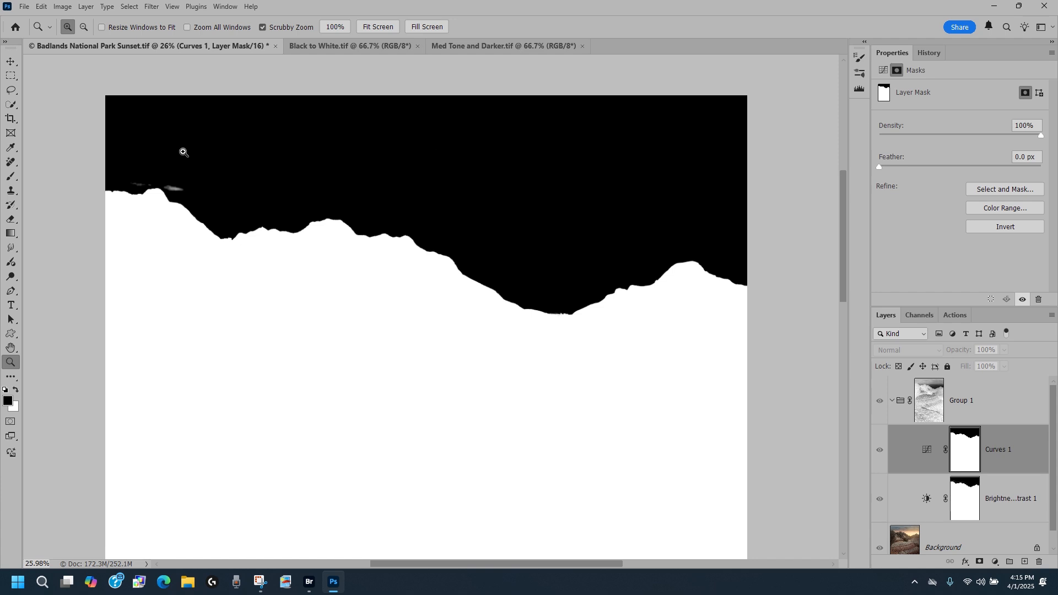
{"action": "left_click", "coordinate": [131, 193]}
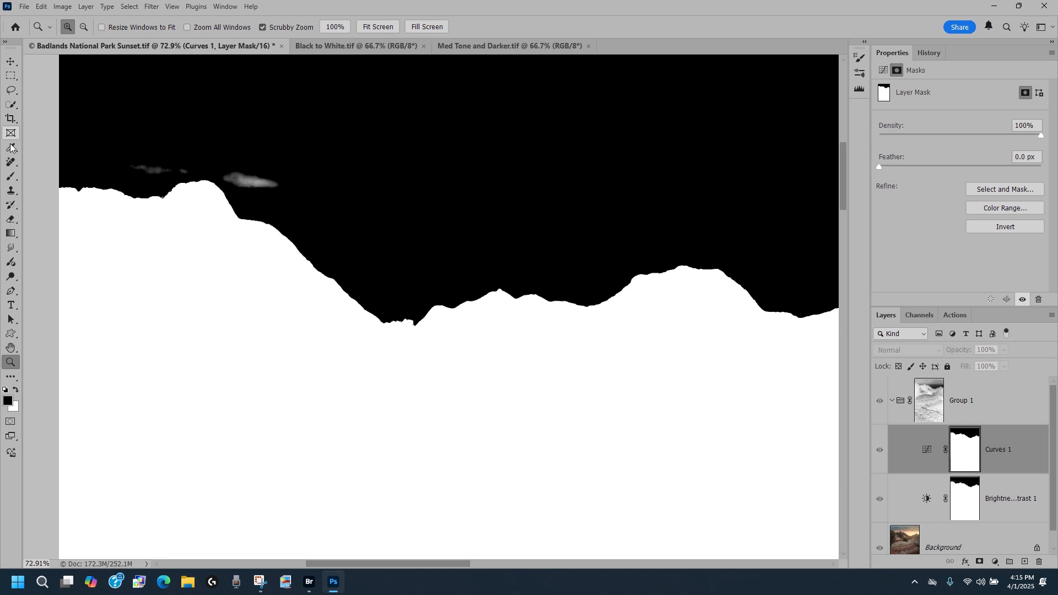
{"action": "left_click", "coordinate": [11, 179]}
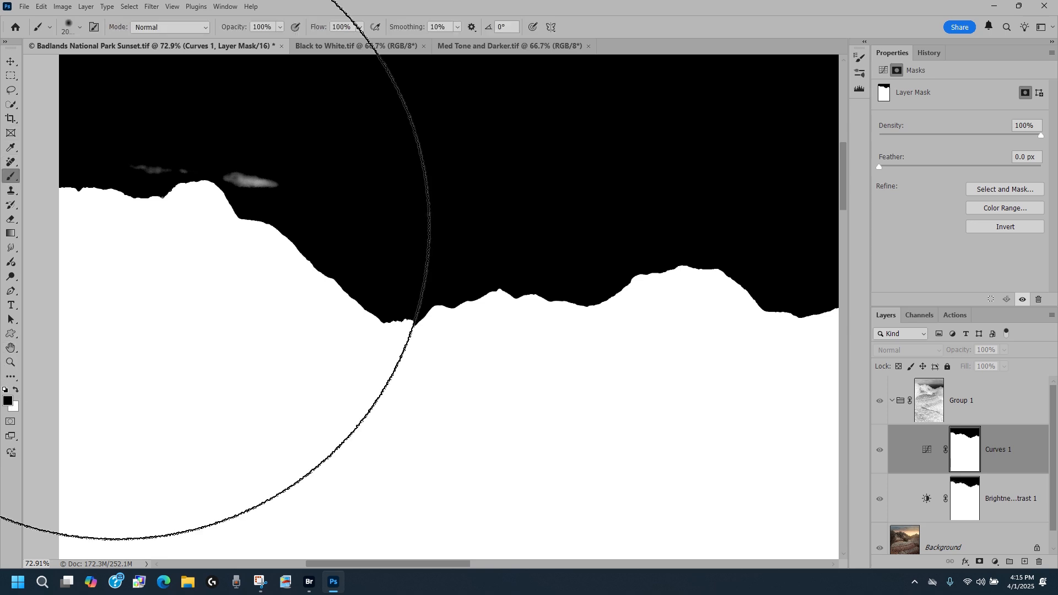
{"action": "key", "text": "bracketleft"}
{"action": "key", "text": "bracketleft"}
{"action": "key", "text": "bracketleft"}
{"action": "key", "text": "bracketleft"}
{"action": "key", "text": "bracketleft"}
{"action": "key", "text": "bracketleft"}
{"action": "key", "text": "bracketleft"}
{"action": "key", "text": "bracketleft"}
{"action": "key", "text": "bracketleft"}
{"action": "key", "text": "bracketleft"}
{"action": "key", "text": "bracketleft"}
{"action": "key", "text": "bracketleft"}
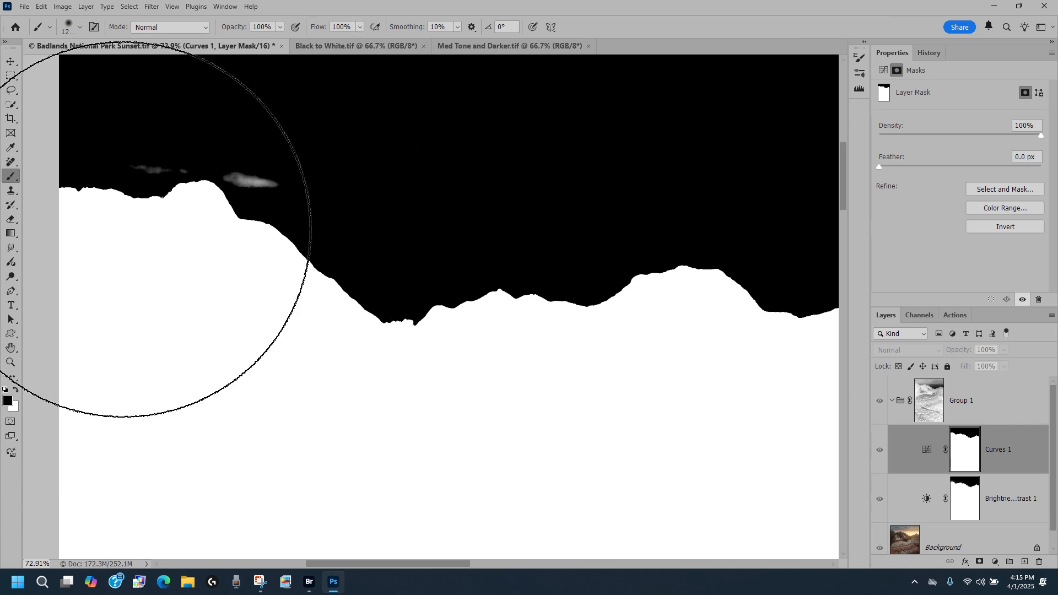
{"action": "key", "text": "bracketleft"}
{"action": "key", "text": "bracketleft"}
{"action": "key", "text": "bracketleft"}
{"action": "key", "text": "bracketleft"}
{"action": "key", "text": "bracketleft"}
{"action": "key", "text": "bracketleft"}
{"action": "key", "text": "bracketleft"}
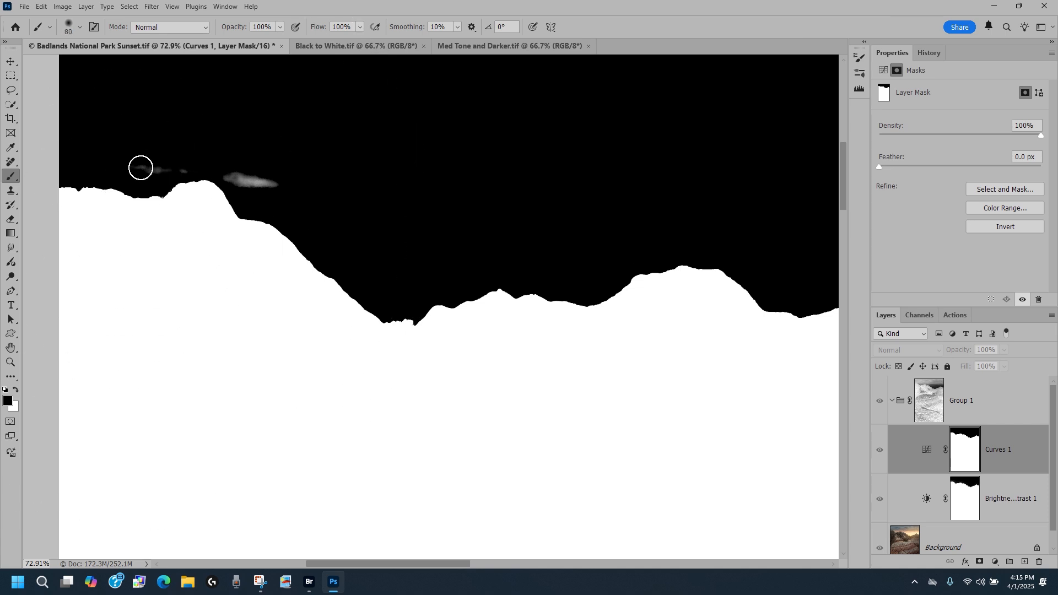
{"action": "left_click", "coordinate": [79, 28]}
{"action": "left_click_drag", "start_coordinate": [61, 91], "coordinate": [141, 90]}
{"action": "key", "text": "Return"}
{"action": "mouse_move", "coordinate": [150, 170]}
{"action": "left_mouse_down"}
{"action": "mouse_move", "coordinate": [222, 165]}
{"action": "mouse_move", "coordinate": [286, 184]}
{"action": "left_mouse_up"}
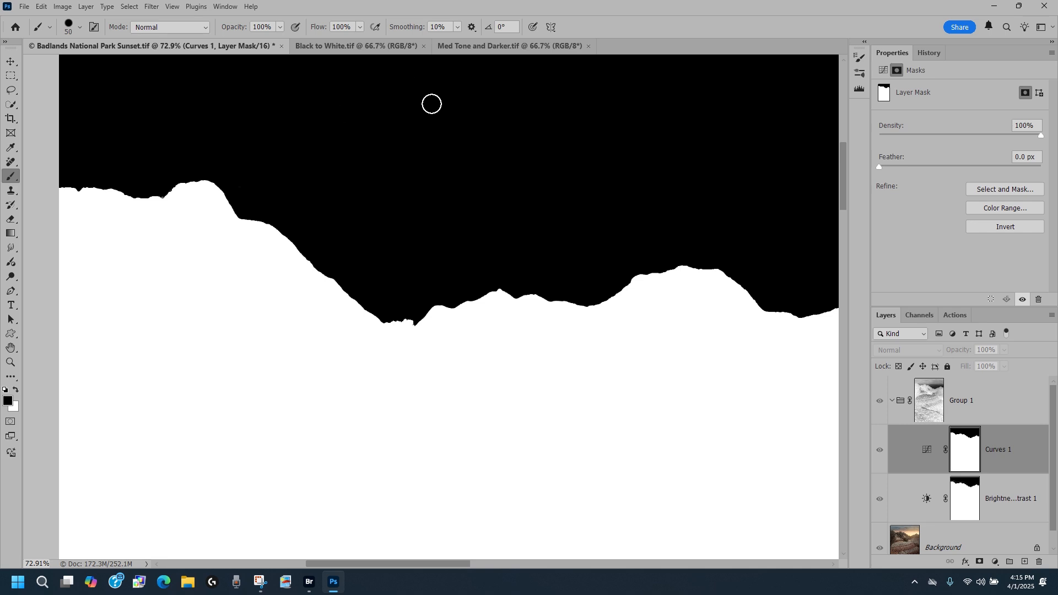
Paint white with a 20-pixel brush over the speckled gaps along the valley skyline in the Curves 1 mask.
{"action": "left_click_drag", "start_coordinate": [534, 149], "coordinate": [295, 203]}
{"action": "mouse_move", "coordinate": [525, 264]}
{"action": "left_mouse_down"}
{"action": "mouse_move", "coordinate": [348, 277]}
{"action": "mouse_move", "coordinate": [246, 161]}
{"action": "left_mouse_up"}
{"action": "left_click_drag", "start_coordinate": [630, 283], "coordinate": [404, 193]}
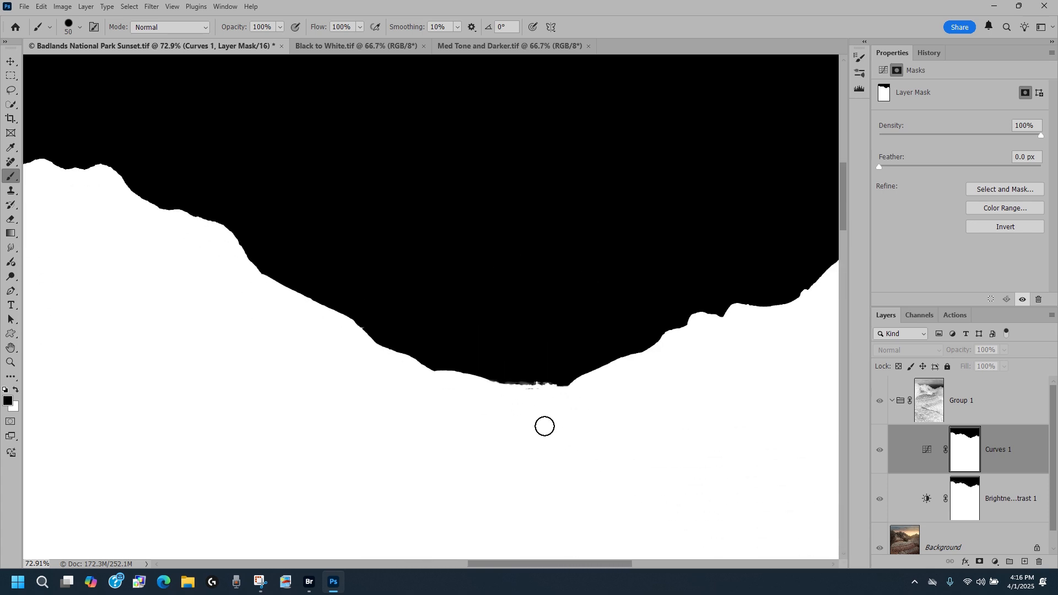
{"action": "left_click_drag", "start_coordinate": [545, 427], "coordinate": [527, 410]}
{"action": "scroll", "coordinate": [527, 410], "scroll_direction": "up", "scroll_amount": 3}
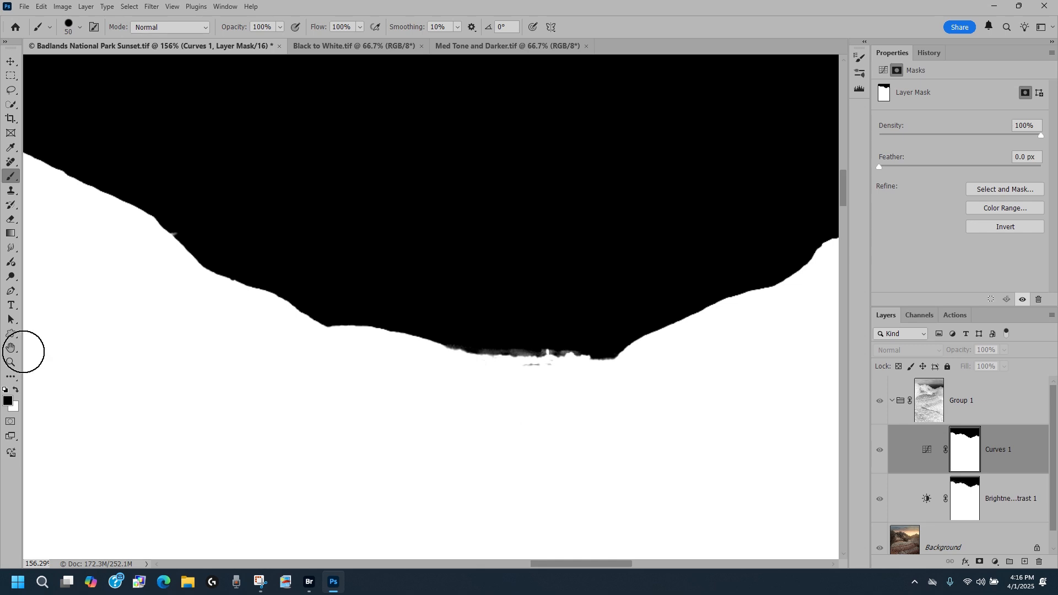
{"action": "left_click", "coordinate": [20, 389]}
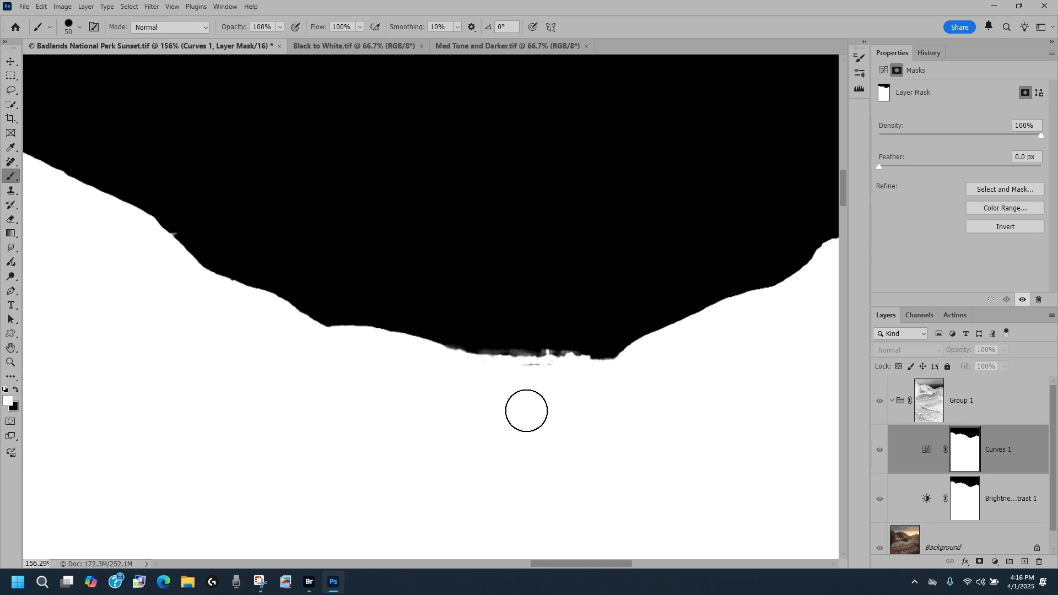
{"action": "key", "text": "bracketleft"}
{"action": "key", "text": "bracketleft"}
{"action": "key", "text": "bracketleft"}
{"action": "left_click_drag", "start_coordinate": [522, 371], "coordinate": [559, 368]}
Open Select and Mask for the Curves 1 mask in the composite view and review its view mode choices.
{"action": "left_click_drag", "start_coordinate": [778, 344], "coordinate": [736, 298]}
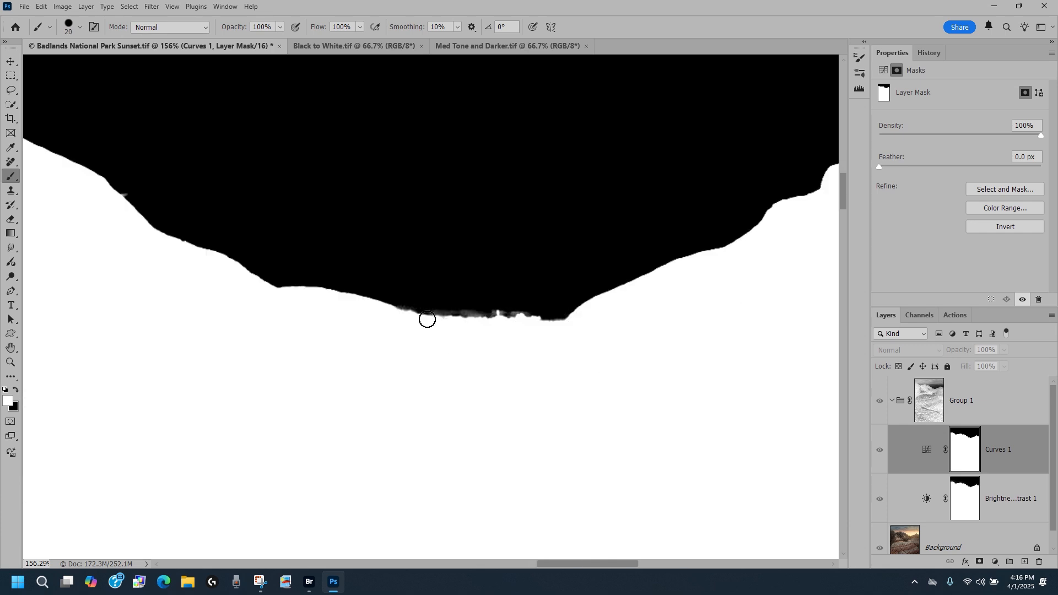
{"action": "left_click", "coordinate": [880, 450]}
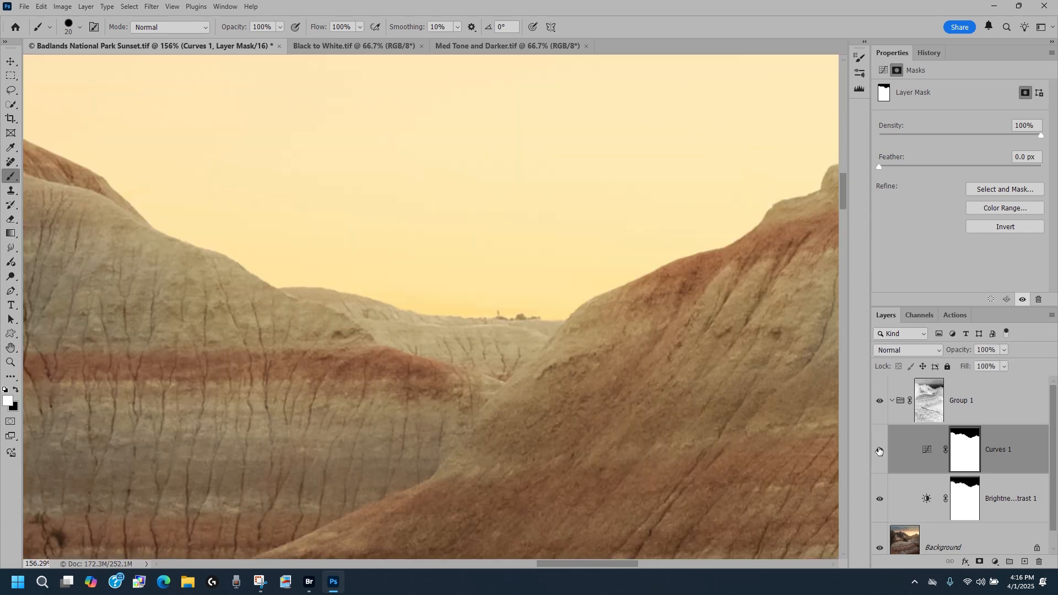
{"action": "left_click", "coordinate": [11, 364]}
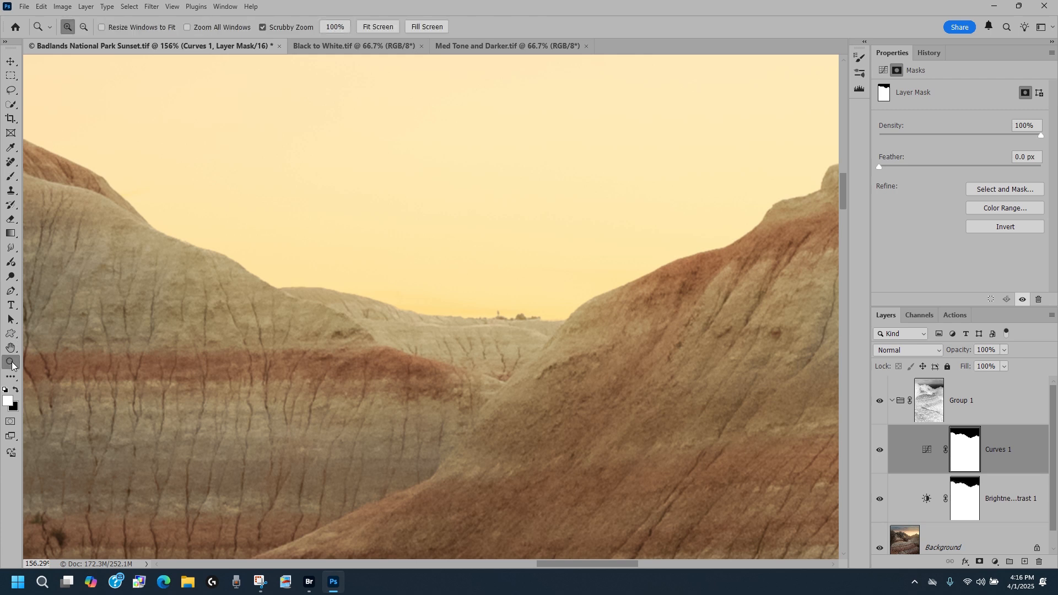
{"action": "left_click", "coordinate": [378, 27]}
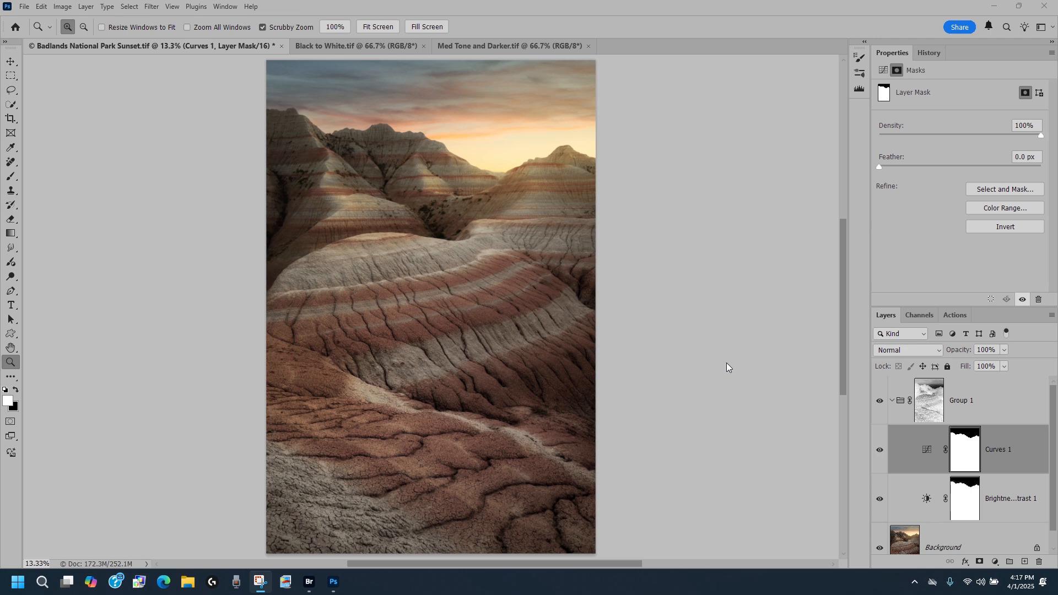
{"action": "left_click_drag", "start_coordinate": [390, 132], "coordinate": [413, 129]}
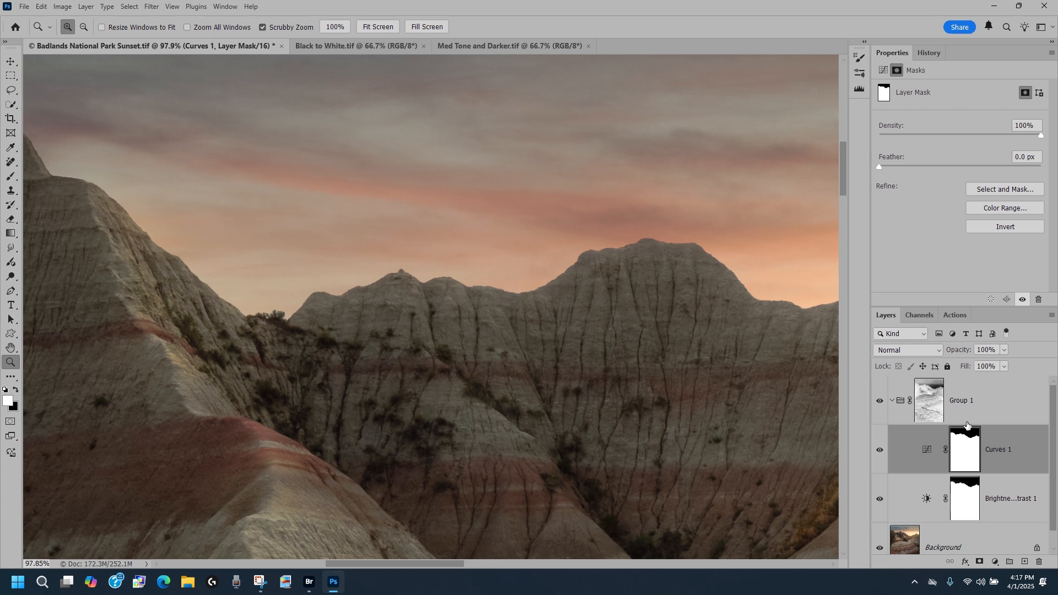
{"action": "left_click", "coordinate": [1001, 188]}
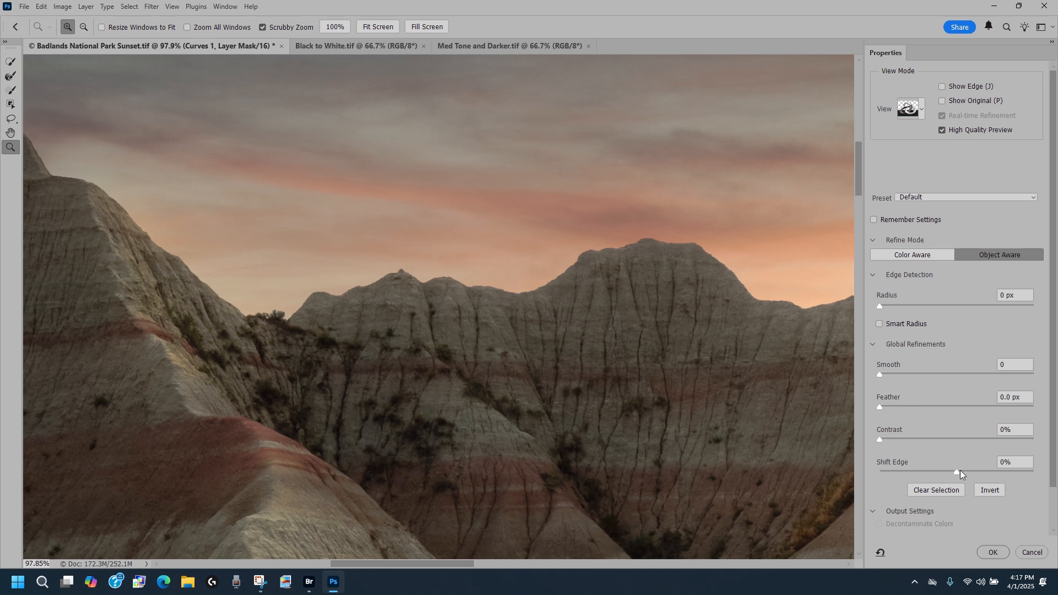
{"action": "left_click", "coordinate": [920, 110]}
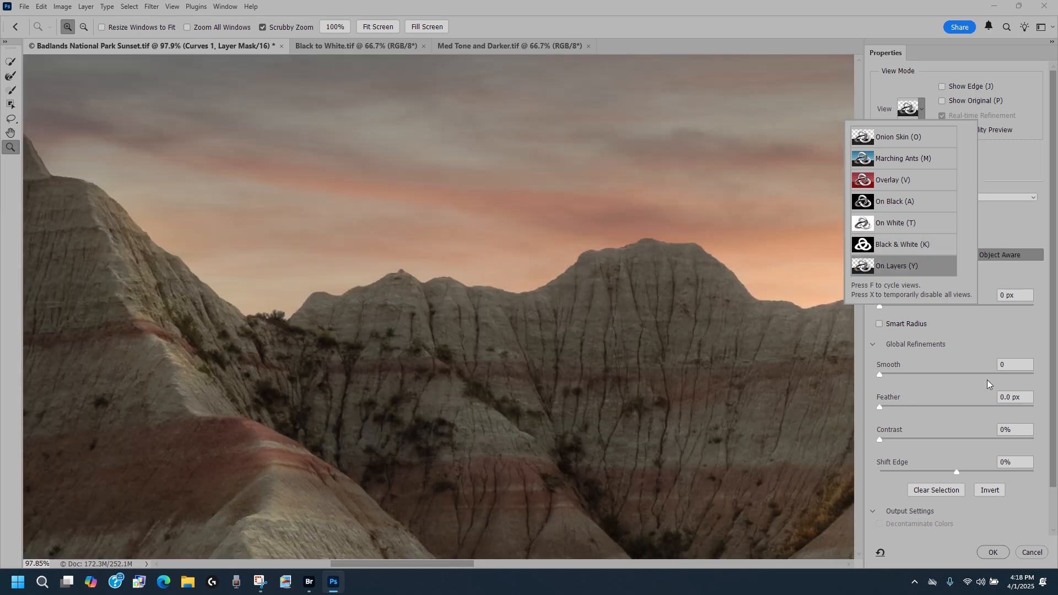
{"action": "left_click", "coordinate": [964, 324]}
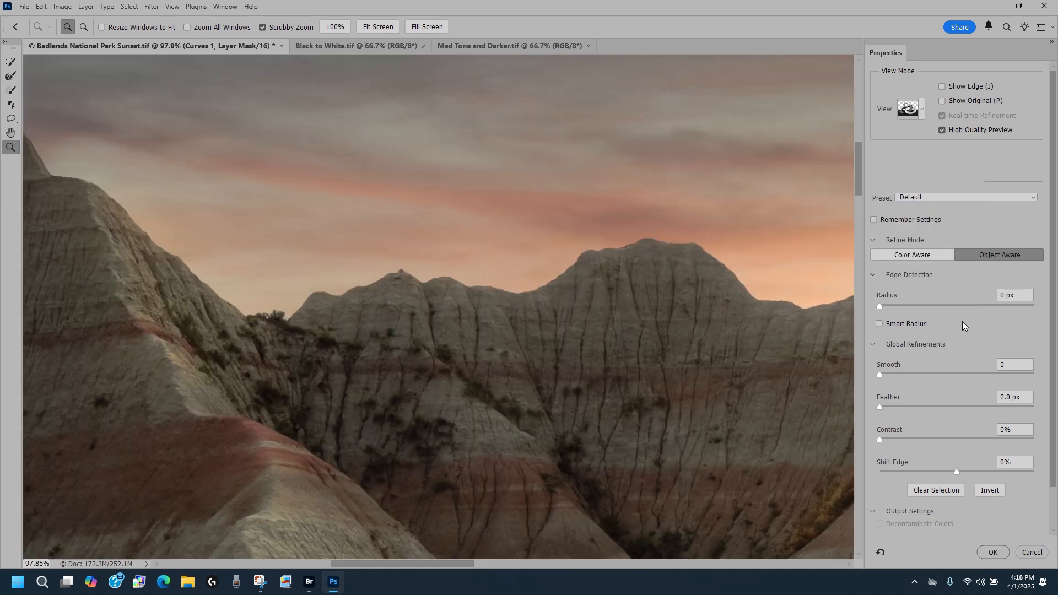
Experiment with the Shift Edge slider, trying values such as -100% and 0%.
{"action": "left_click", "coordinate": [957, 472]}
{"action": "left_click_drag", "start_coordinate": [957, 472], "coordinate": [1022, 476]}
{"action": "left_click_drag", "start_coordinate": [1018, 472], "coordinate": [1029, 473]}
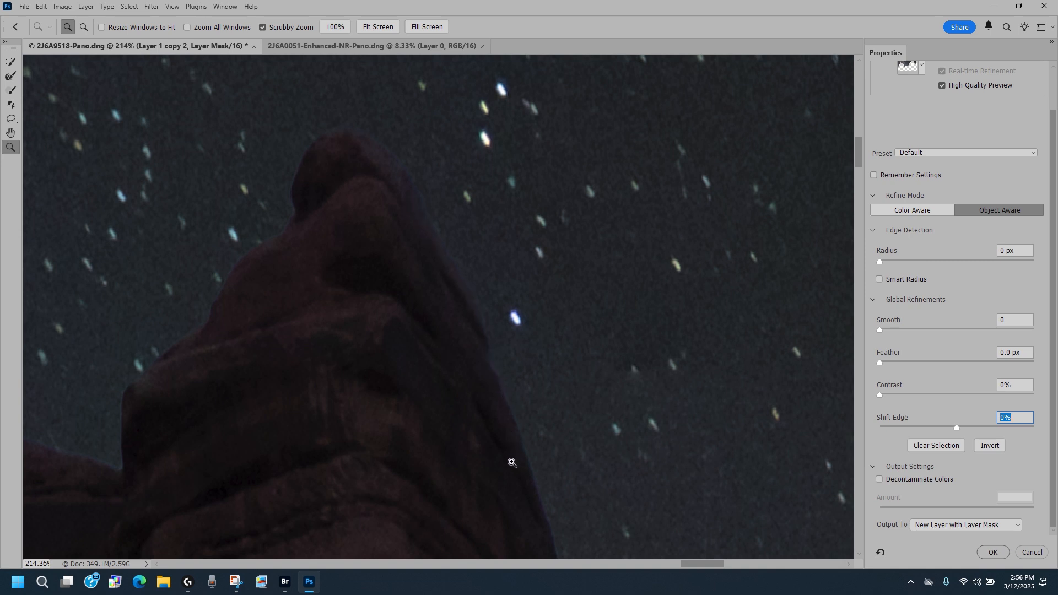
{"action": "type", "text": "-100"}
{"action": "key", "text": "Return"}
{"action": "type", "text": "0"}
{"action": "left_click_drag", "start_coordinate": [959, 427], "coordinate": [1051, 425]}
{"action": "left_click_drag", "start_coordinate": [500, 473], "coordinate": [414, 311]}
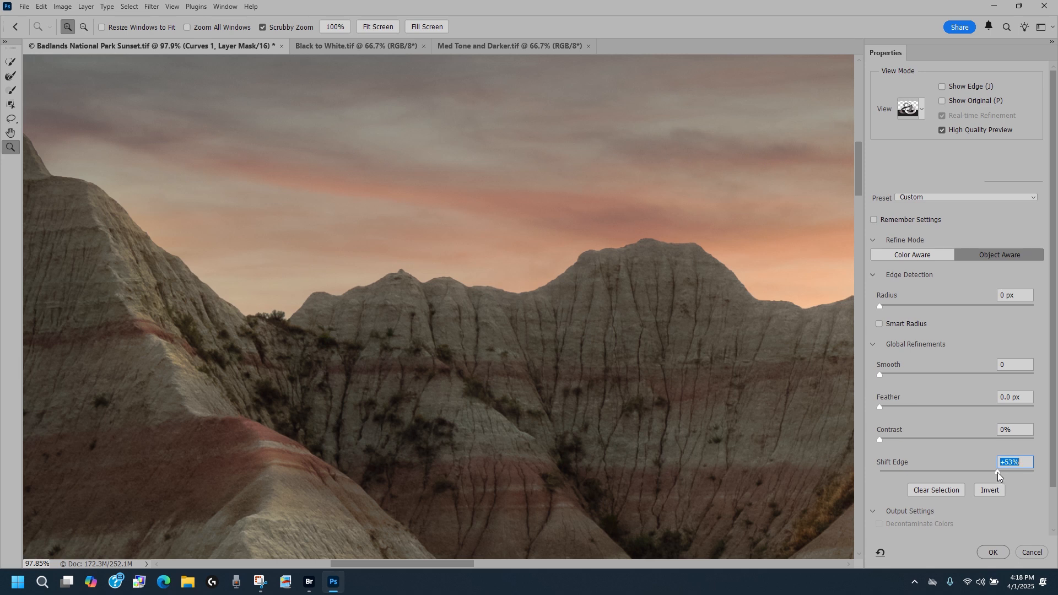
Set Shift Edge to +29% and apply the Select and Mask refinement to the Curves 1 layer mask.
{"action": "left_click_drag", "start_coordinate": [1052, 385], "coordinate": [1052, 475]}
{"action": "left_click_drag", "start_coordinate": [1053, 368], "coordinate": [1050, 449]}
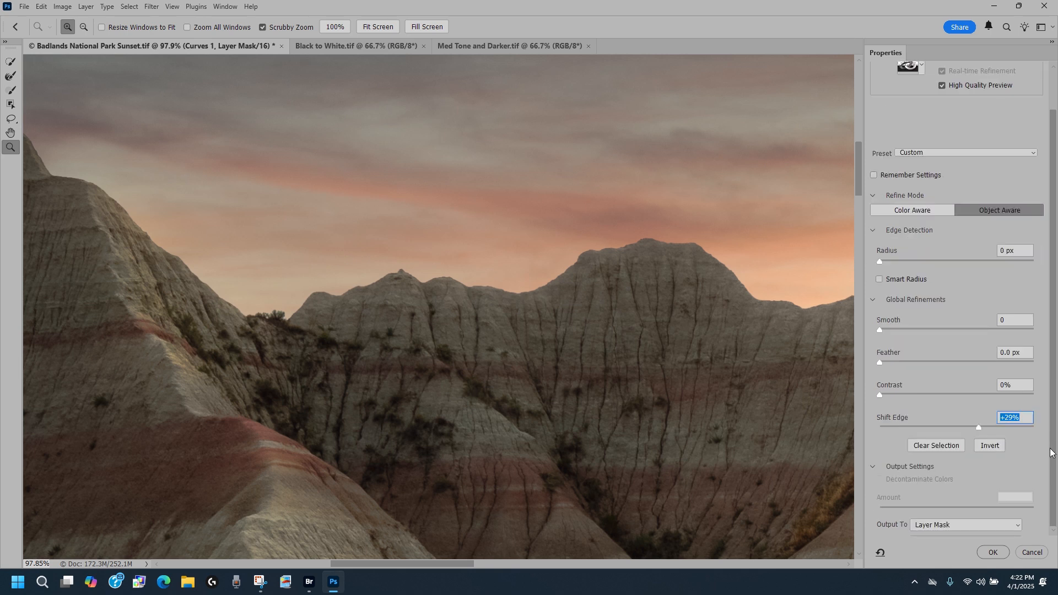
{"action": "left_click", "coordinate": [988, 551]}
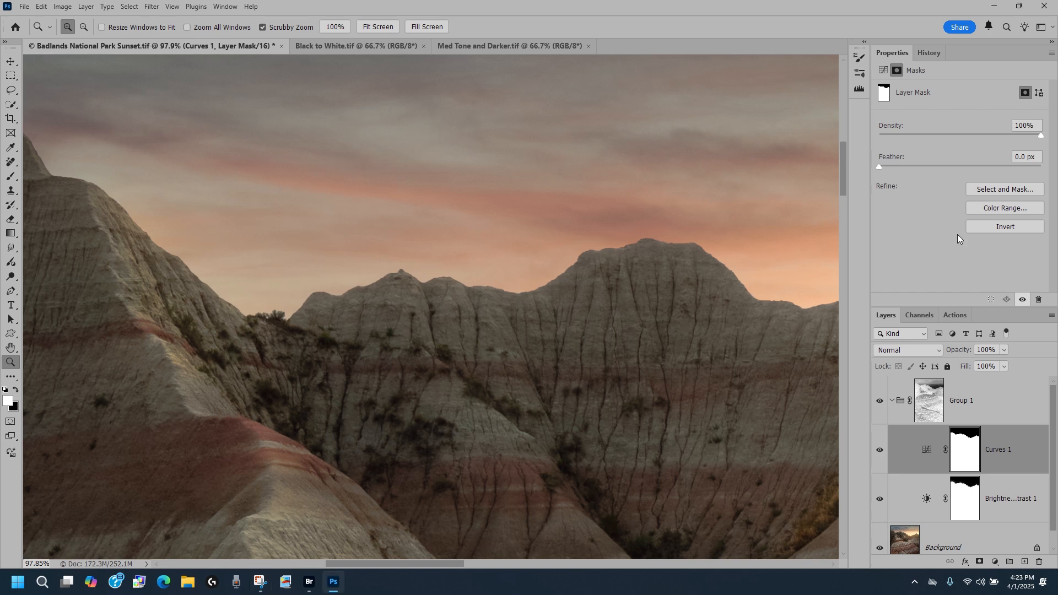
Try Color Range on the Curves 1 mask by sampling the red band in the hills, then close it unapplied.
{"action": "left_click", "coordinate": [1001, 205]}
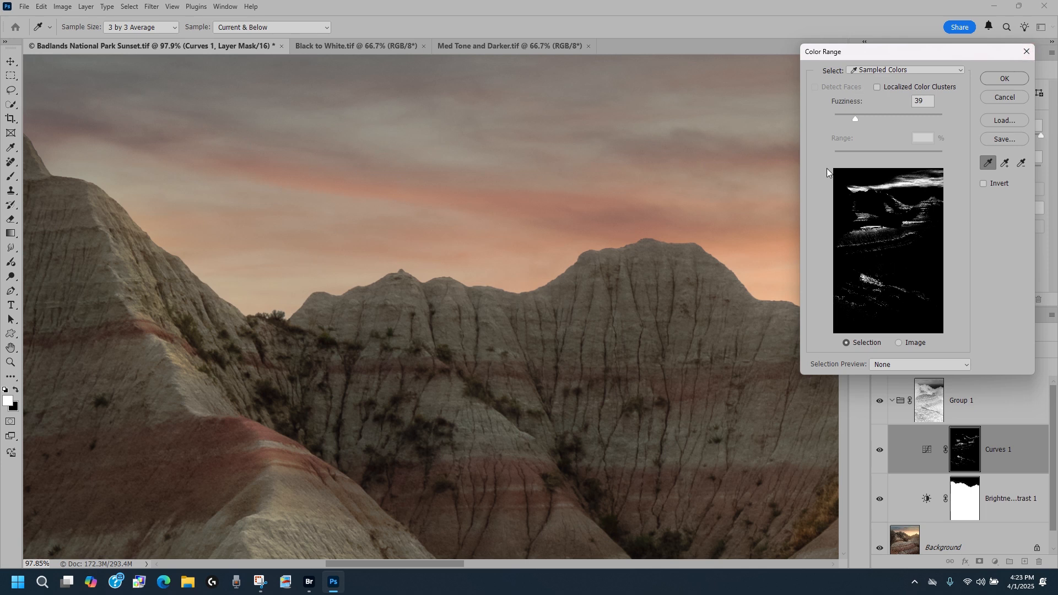
{"action": "left_click", "coordinate": [962, 71]}
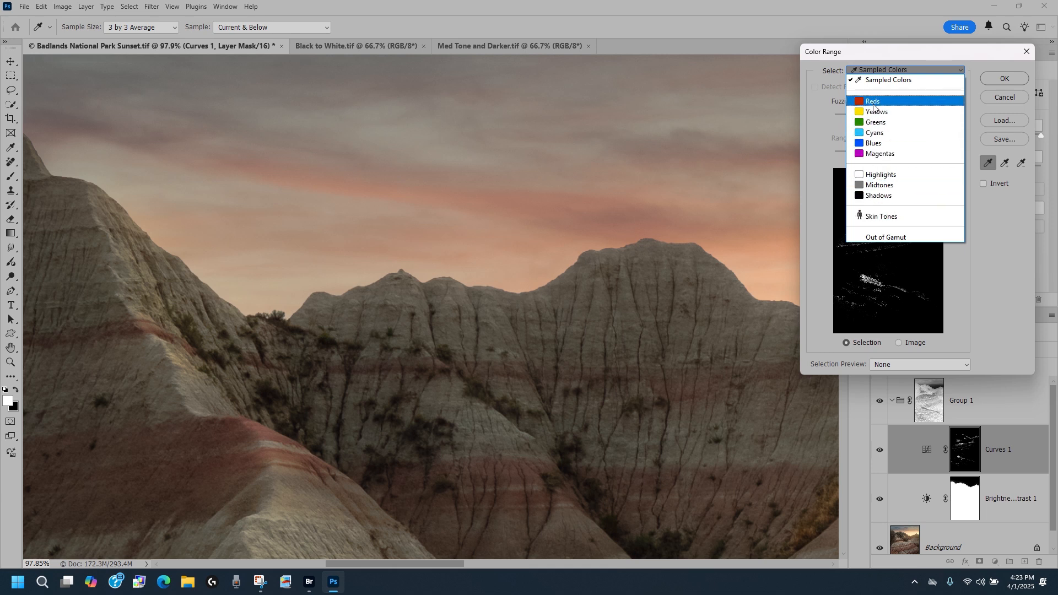
{"action": "left_click", "coordinate": [882, 81]}
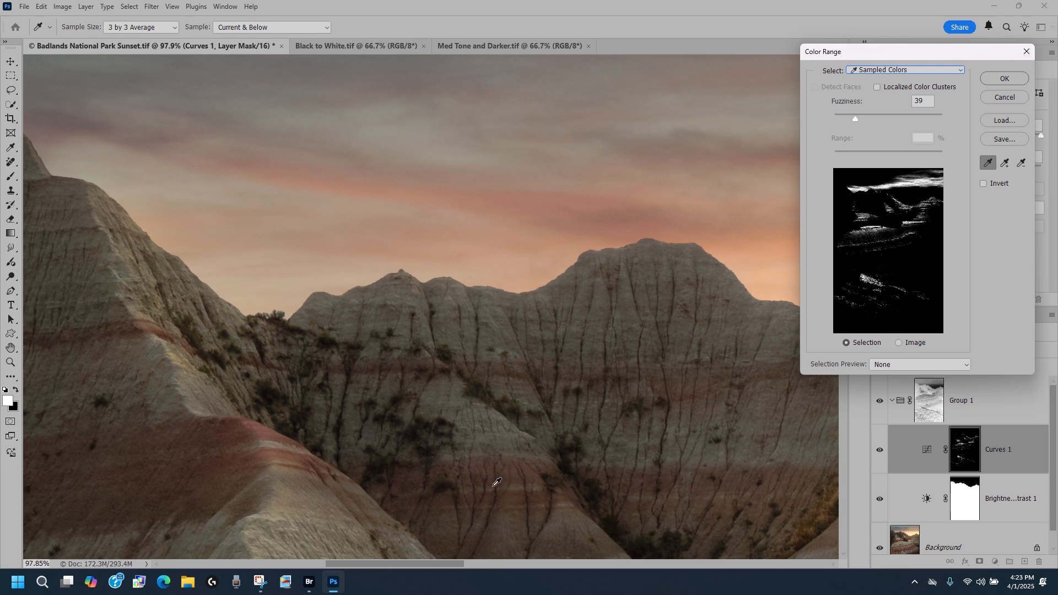
{"action": "left_click", "coordinate": [252, 429]}
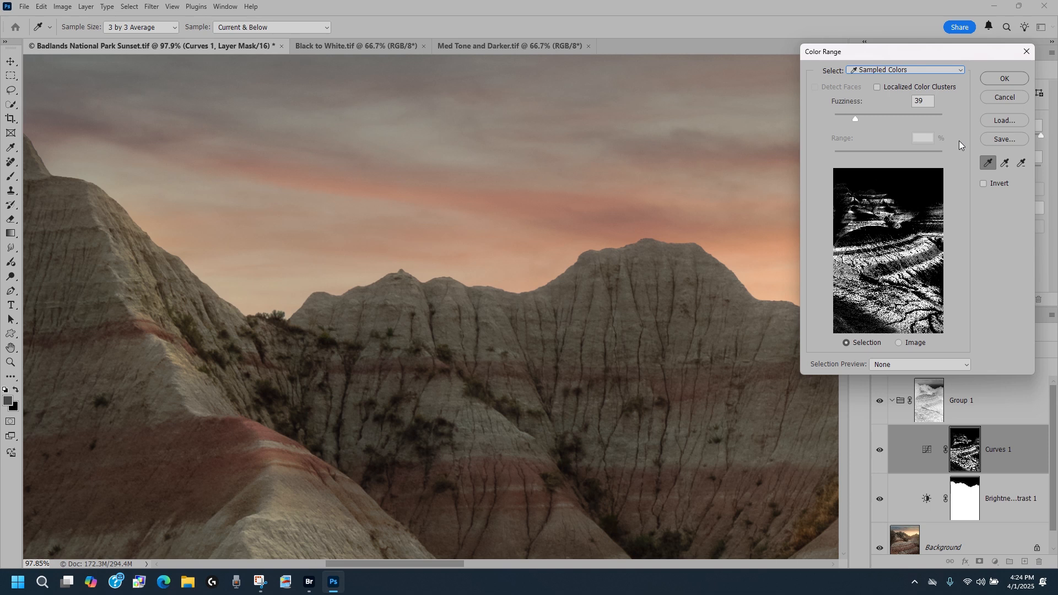
{"action": "left_click", "coordinate": [1026, 51]}
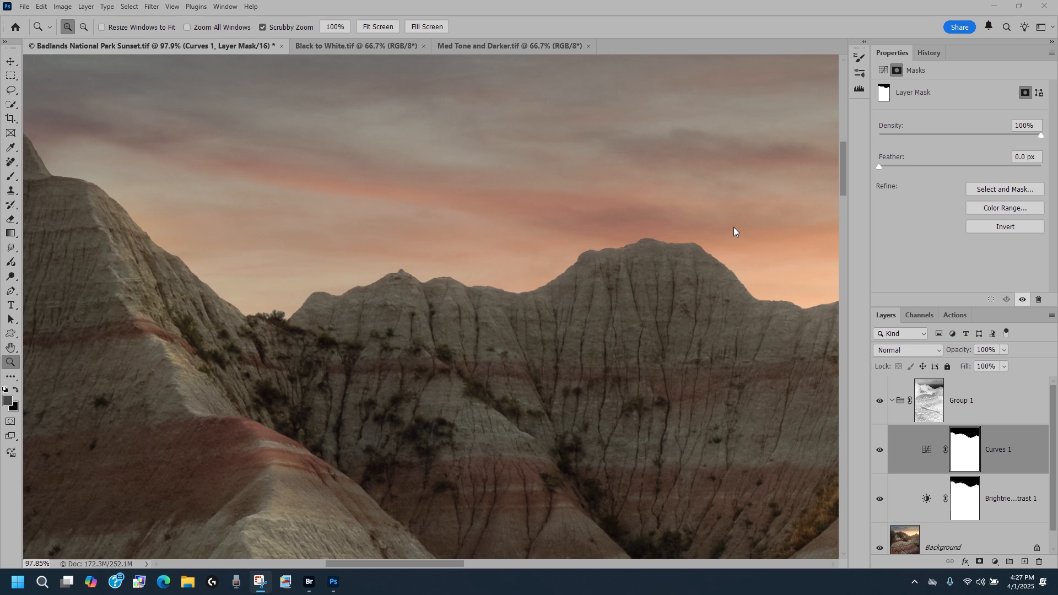
Display the Group 1 mask on its own at fit-screen size.
{"action": "left_click", "coordinate": [375, 35]}
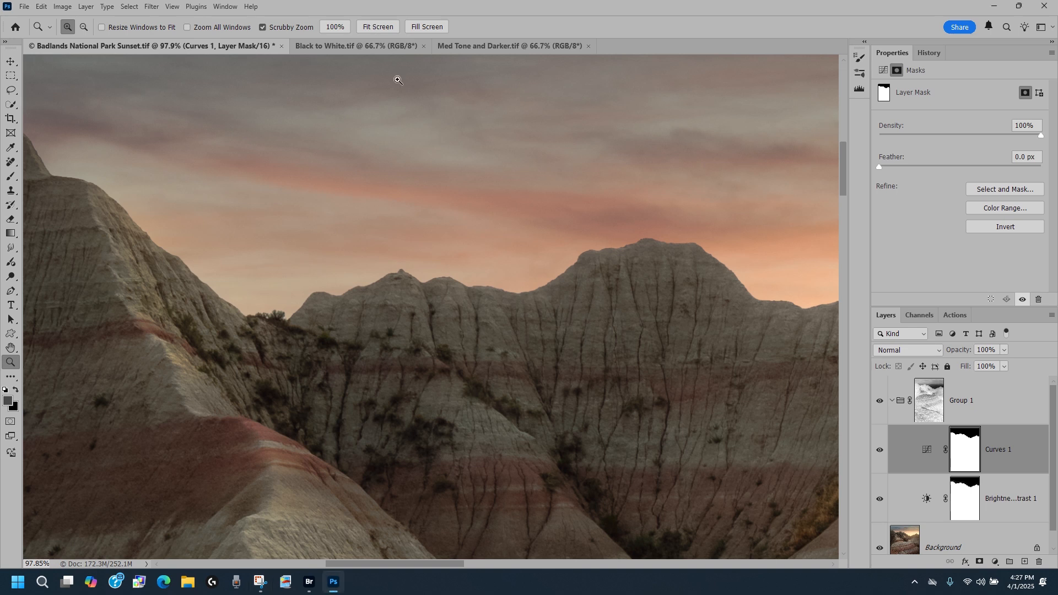
{"action": "left_click", "coordinate": [377, 30]}
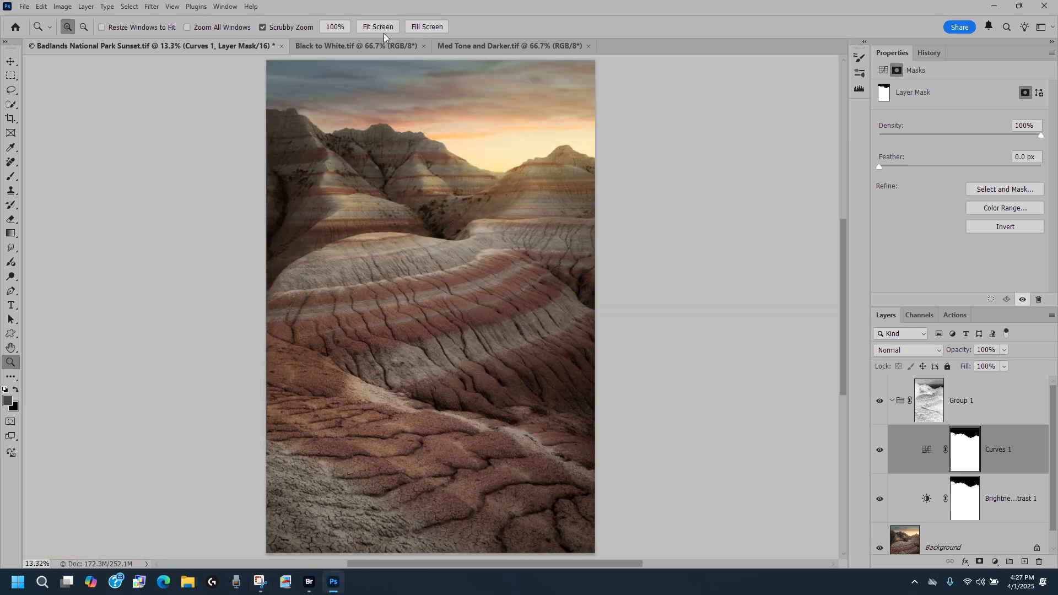
{"action": "left_click", "coordinate": [925, 400]}
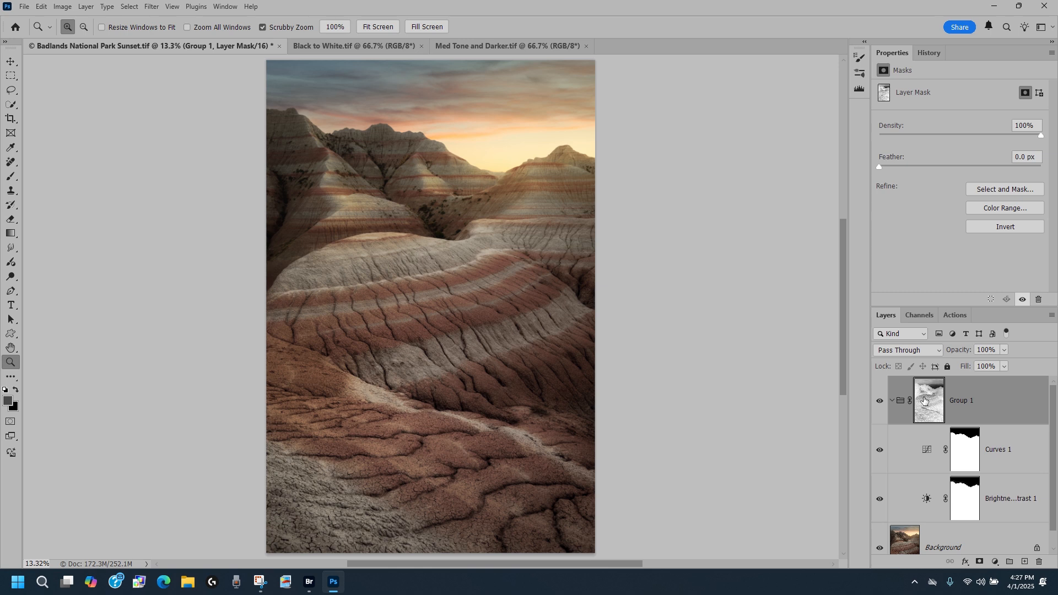
{"action": "key", "text": "alt"}
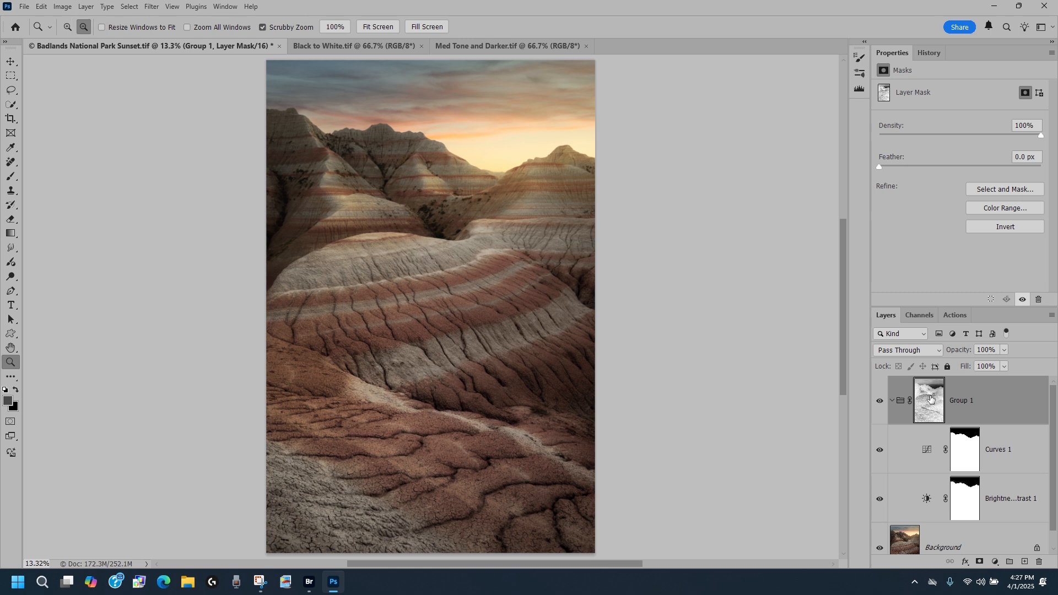
{"action": "left_click", "coordinate": [931, 399], "text": "alt"}
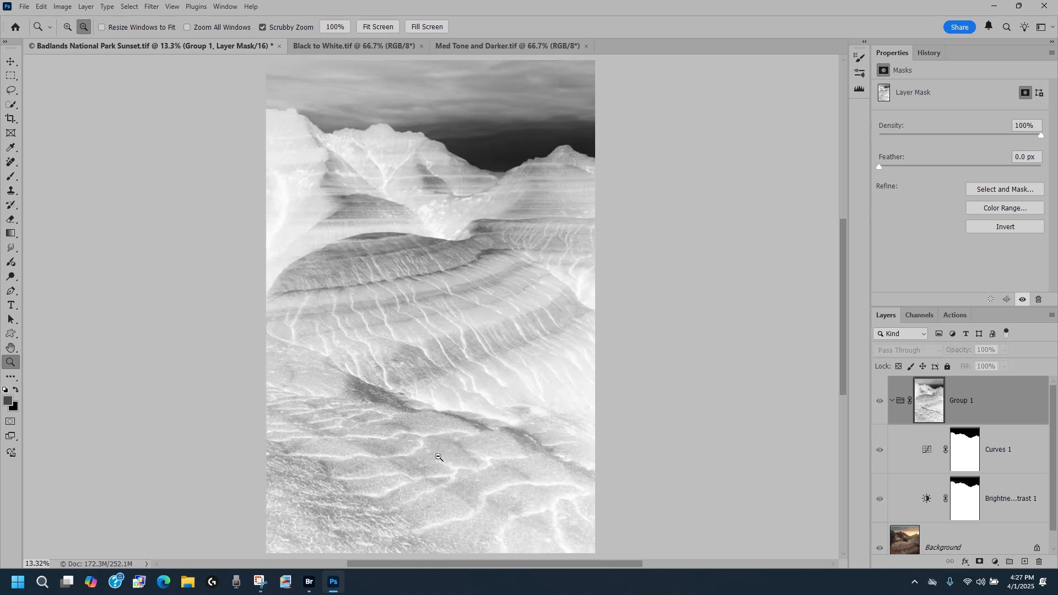
Return to the normal image and toggle Group 1's visibility repeatedly to compare the result with and without it.
{"action": "left_click", "coordinate": [58, 8]}
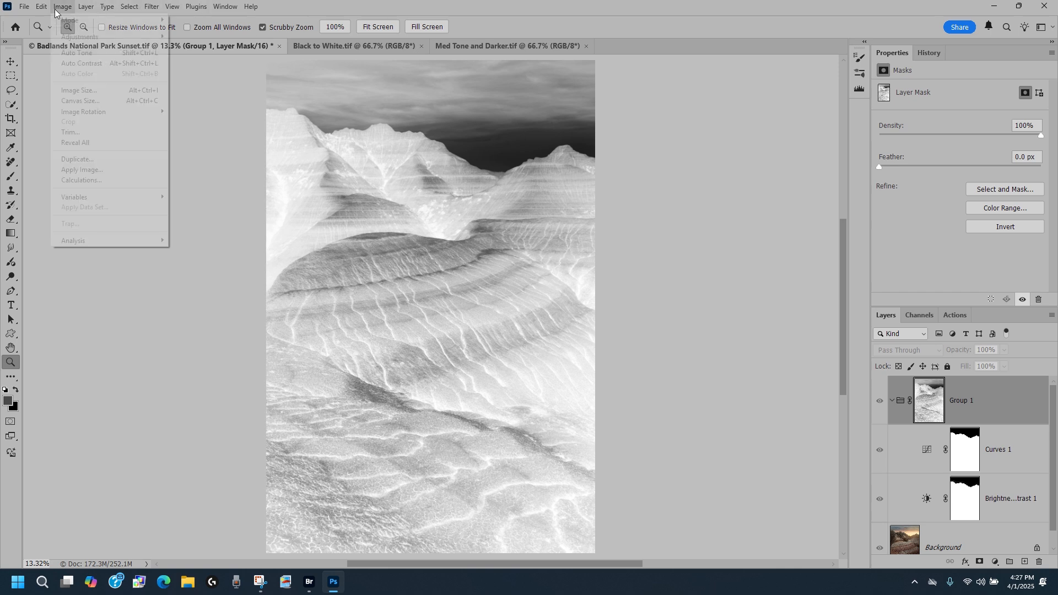
{"action": "mouse_move", "coordinate": [80, 36]}
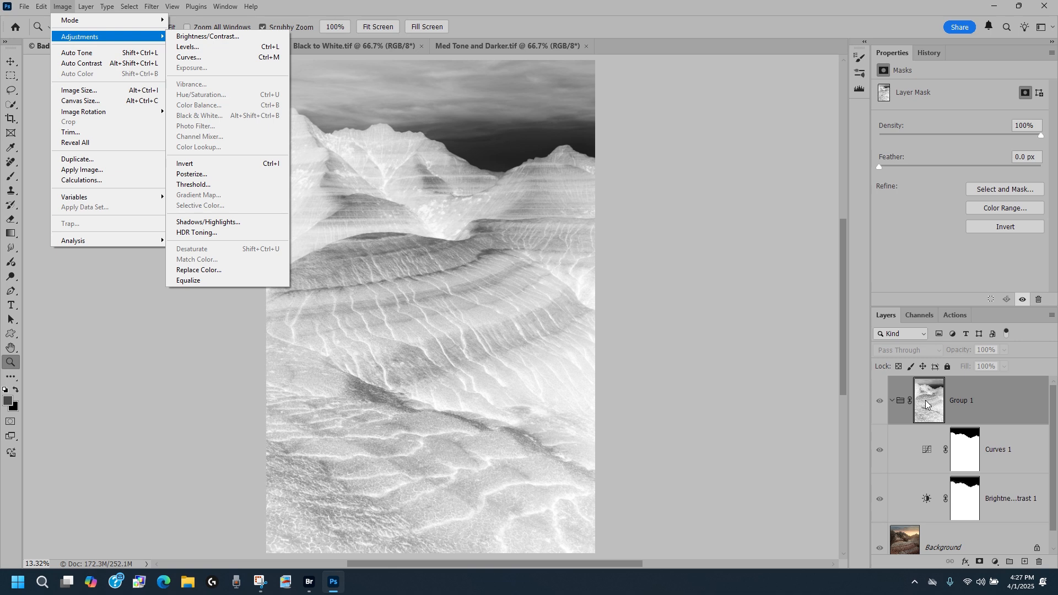
{"action": "left_click", "coordinate": [880, 401]}
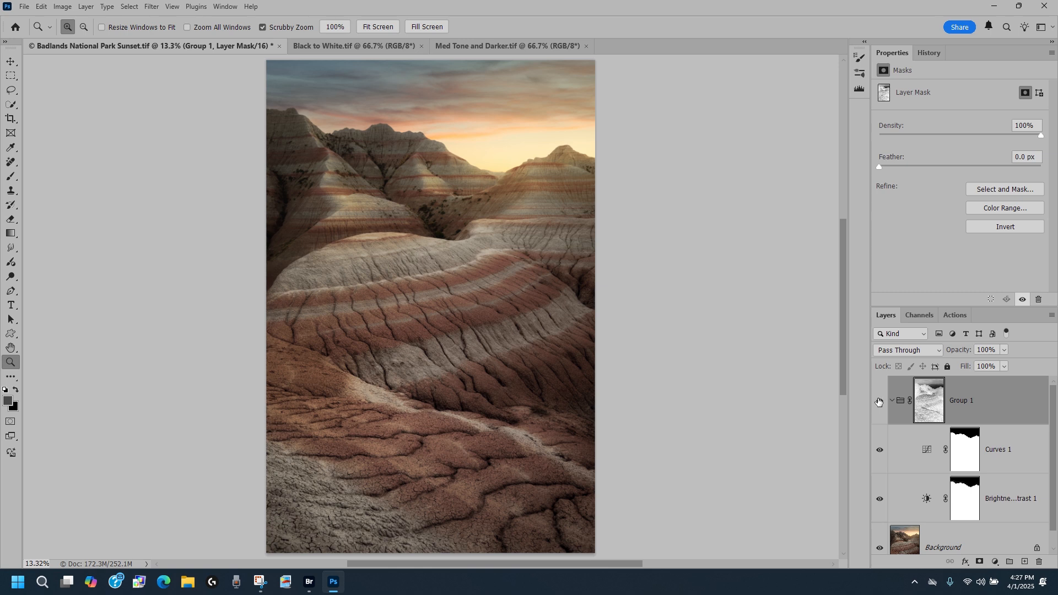
{"action": "left_click", "coordinate": [880, 401]}
{"action": "left_click", "coordinate": [879, 401]}
{"action": "left_click", "coordinate": [879, 401]}
{"action": "left_click", "coordinate": [879, 401]}
Apply a Curves adjustment directly to the Group 1 mask, bending the curve upward to about input 111, output 139.
{"action": "left_click", "coordinate": [64, 8]}
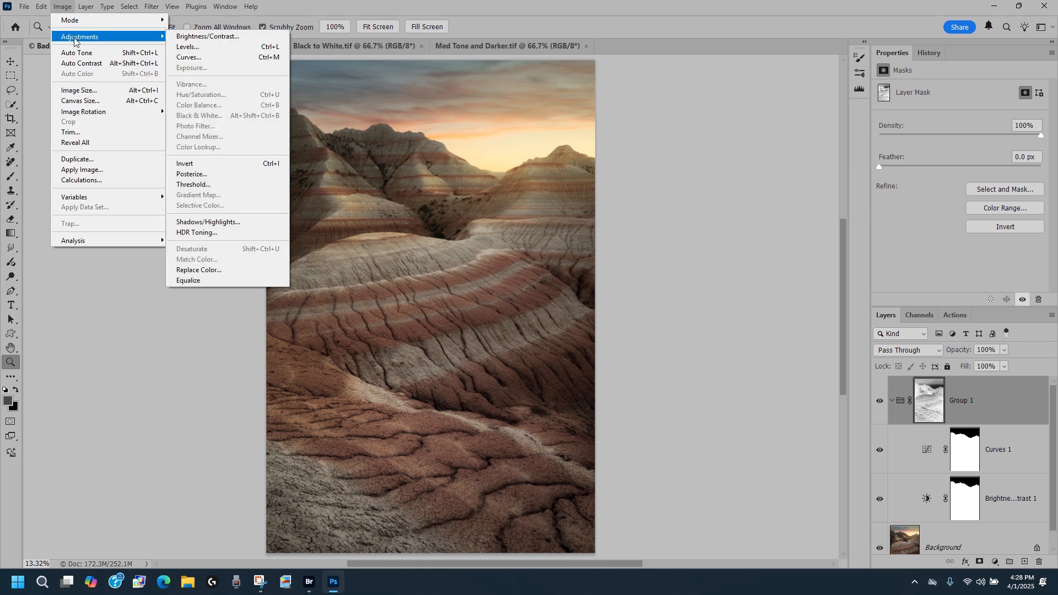
{"action": "left_click", "coordinate": [197, 57]}
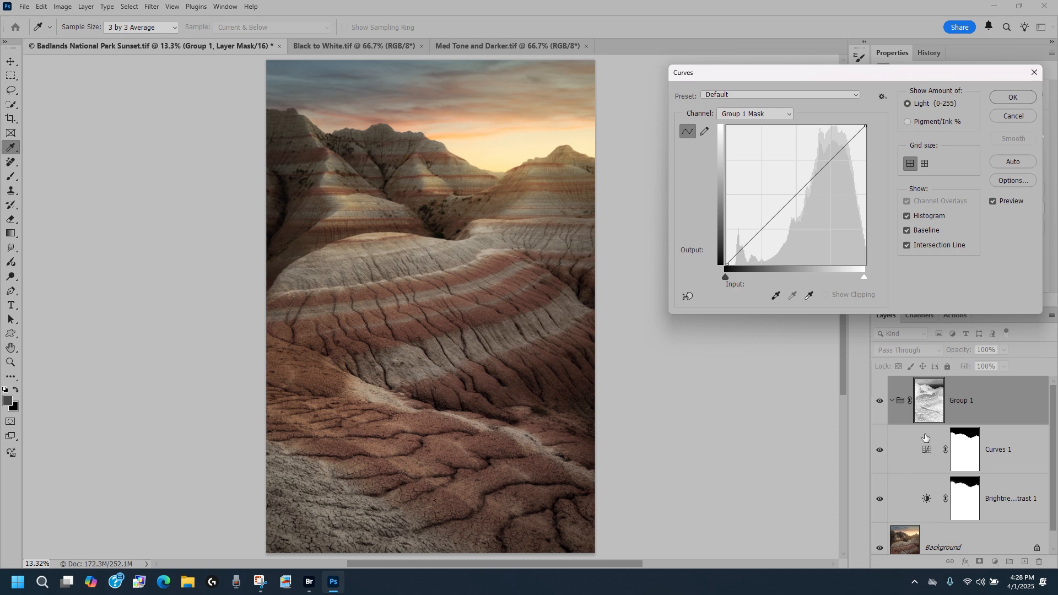
{"action": "left_click_drag", "start_coordinate": [796, 195], "coordinate": [814, 212]}
{"action": "left_click_drag", "start_coordinate": [826, 211], "coordinate": [832, 195]}
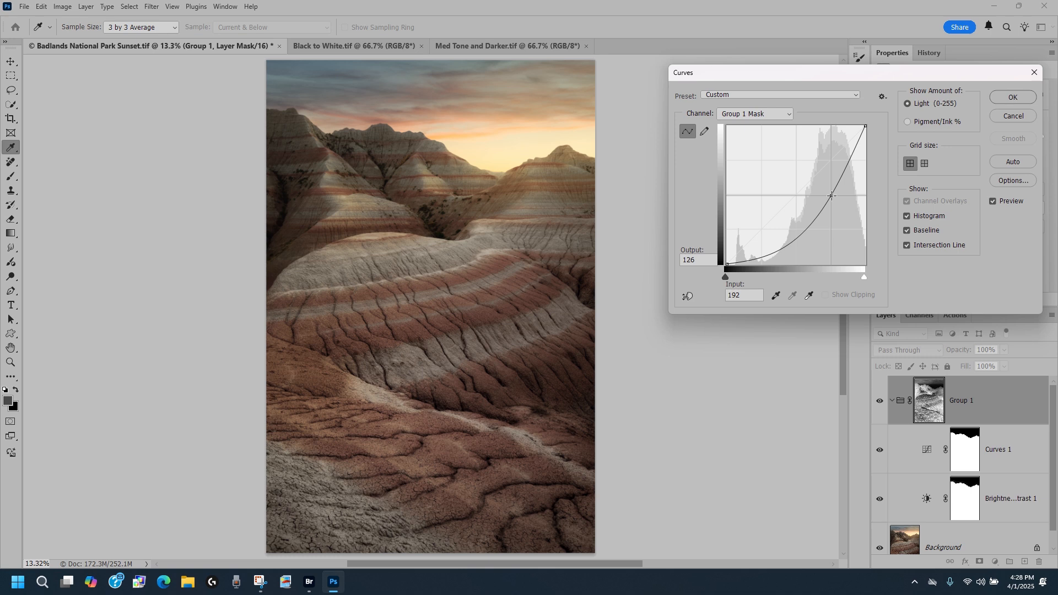
{"action": "left_click_drag", "start_coordinate": [831, 196], "coordinate": [769, 192]}
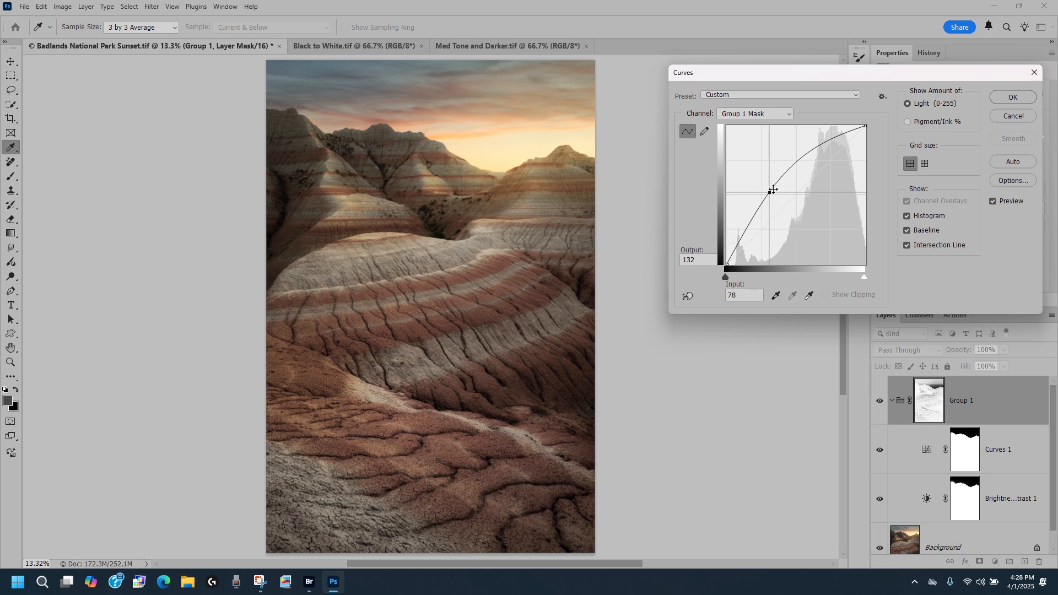
{"action": "mouse_move", "coordinate": [769, 191]}
{"action": "left_mouse_down"}
{"action": "mouse_move", "coordinate": [815, 232]}
{"action": "mouse_move", "coordinate": [804, 196]}
{"action": "mouse_move", "coordinate": [824, 193]}
{"action": "mouse_move", "coordinate": [822, 212]}
{"action": "mouse_move", "coordinate": [826, 203]}
{"action": "mouse_move", "coordinate": [784, 180]}
{"action": "mouse_move", "coordinate": [828, 212]}
{"action": "mouse_move", "coordinate": [810, 220]}
{"action": "mouse_move", "coordinate": [787, 188]}
{"action": "left_mouse_up"}
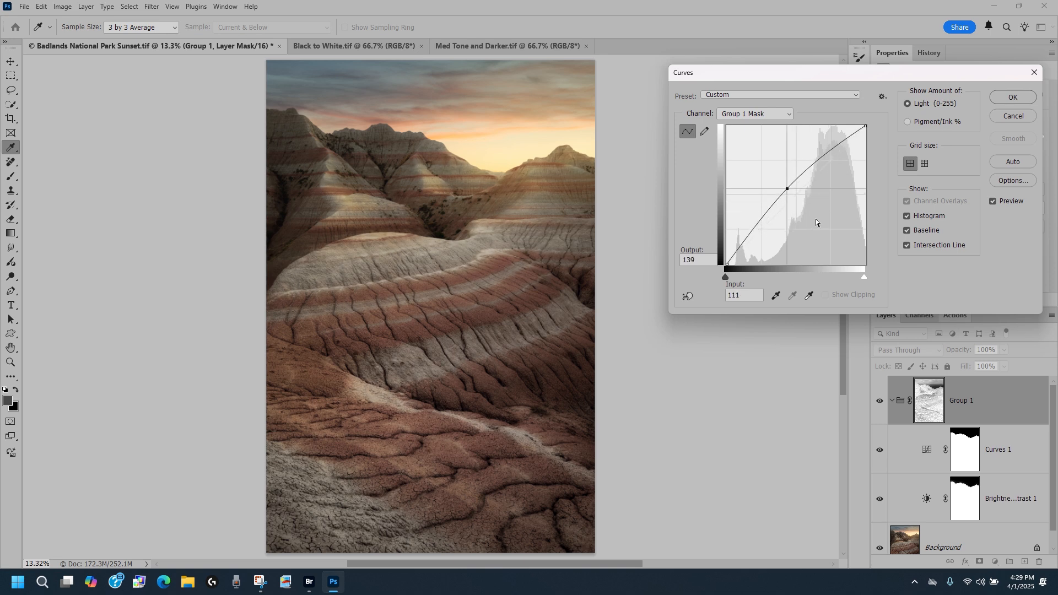
{"action": "left_click", "coordinate": [1013, 99]}
Switch to the Zoom tool and toggle Group 1's visibility off and on to compare the brightened mask's effect.
{"action": "key", "text": "z"}
{"action": "left_click", "coordinate": [879, 401]}
{"action": "left_click", "coordinate": [880, 401]}
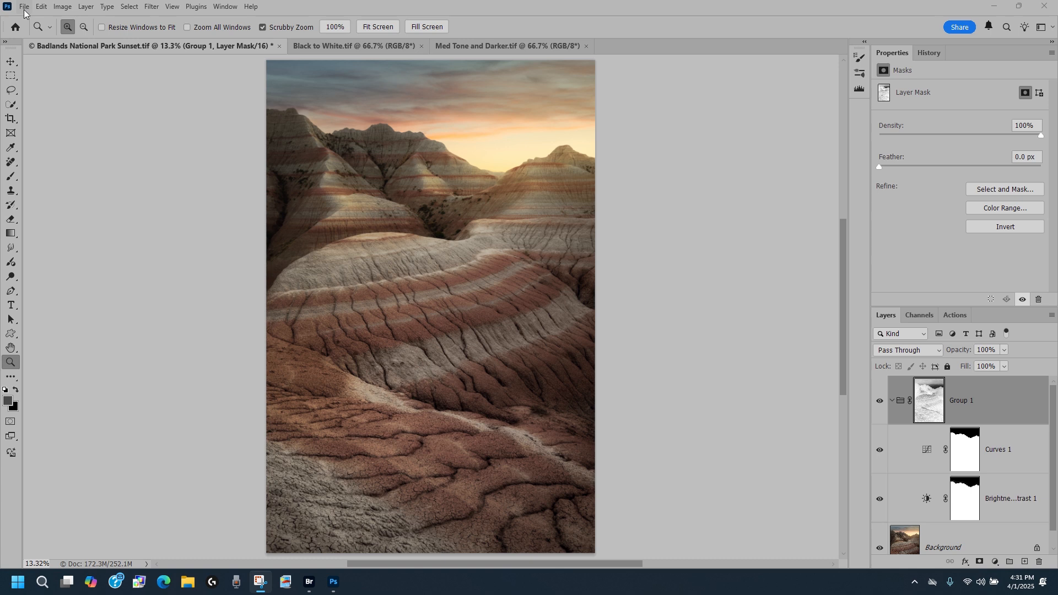
Try selecting the sky with the Quick Selection Tool, then undo both selection strokes.
{"action": "left_click", "coordinate": [11, 105]}
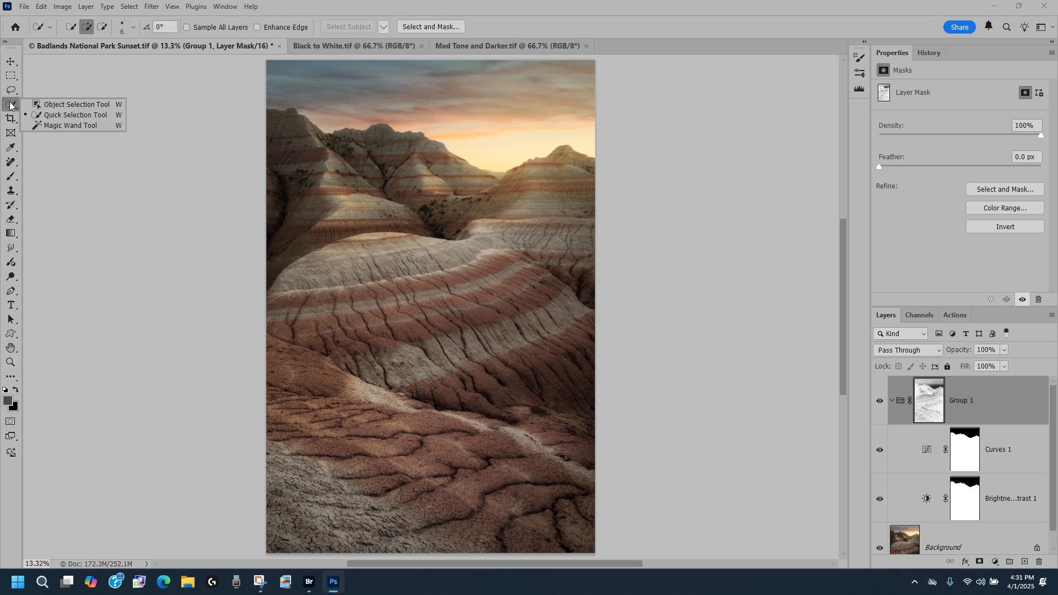
{"action": "left_click", "coordinate": [58, 114]}
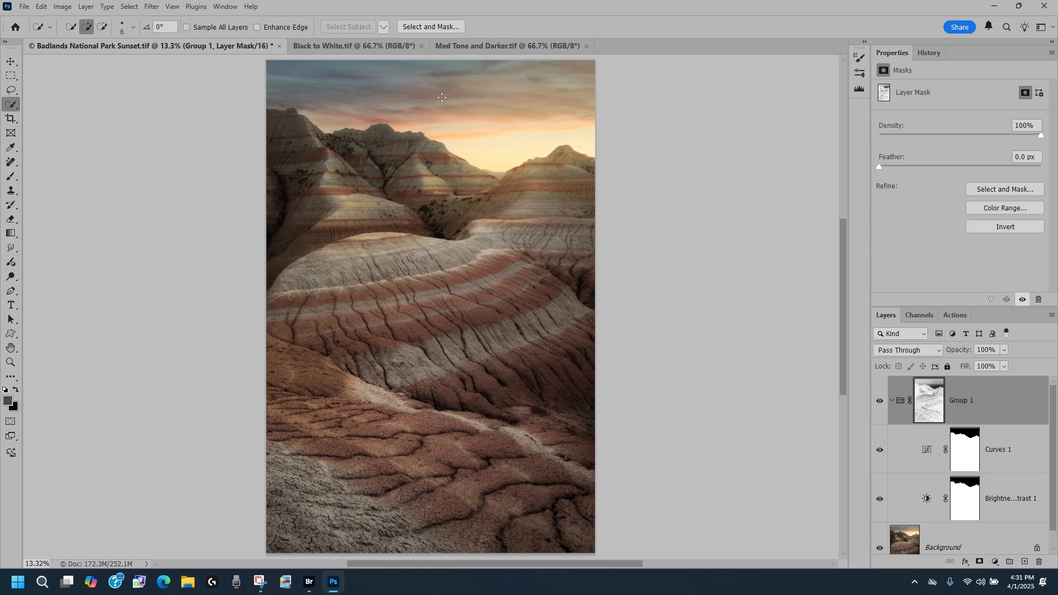
{"action": "mouse_move", "coordinate": [469, 119]}
{"action": "left_mouse_down"}
{"action": "mouse_move", "coordinate": [480, 153]}
{"action": "mouse_move", "coordinate": [517, 128]}
{"action": "mouse_move", "coordinate": [548, 114]}
{"action": "left_mouse_up"}
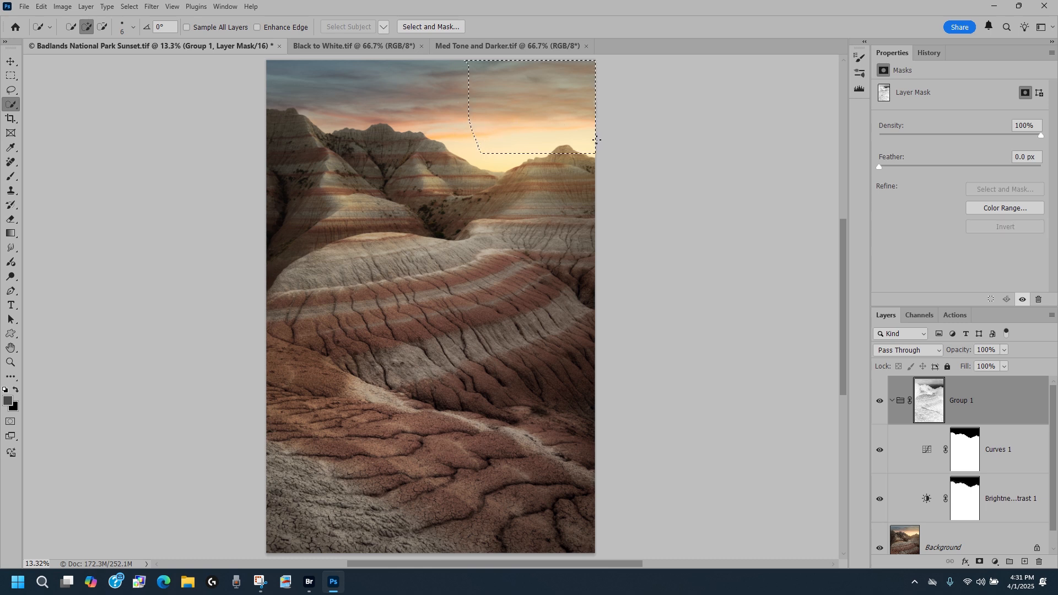
{"action": "mouse_move", "coordinate": [442, 101]}
{"action": "left_mouse_down"}
{"action": "mouse_move", "coordinate": [463, 109]}
{"action": "mouse_move", "coordinate": [280, 117]}
{"action": "mouse_move", "coordinate": [324, 188]}
{"action": "left_mouse_up"}
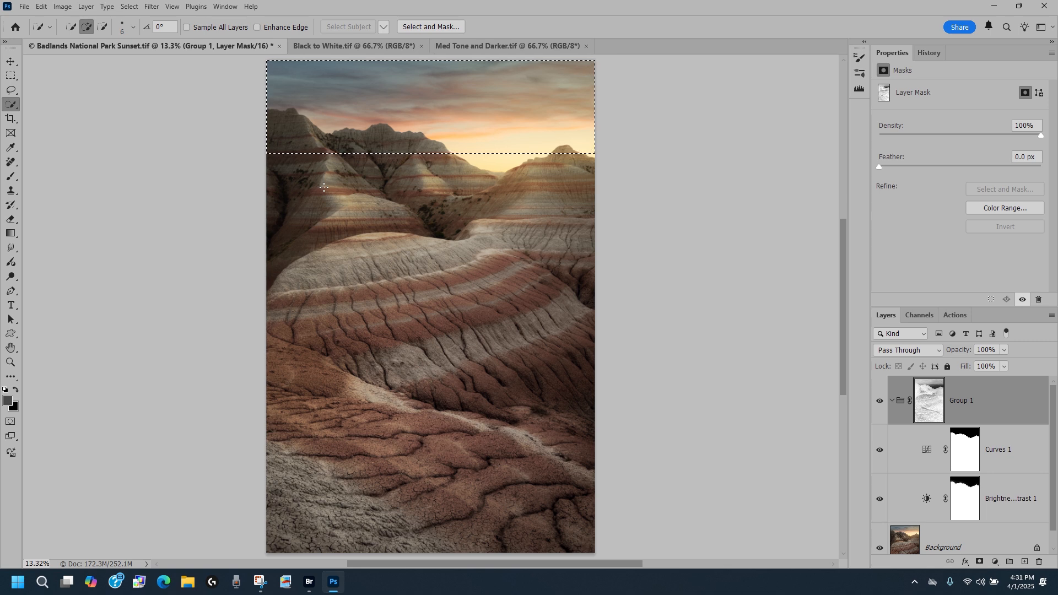
{"action": "key", "text": "ctrl+z"}
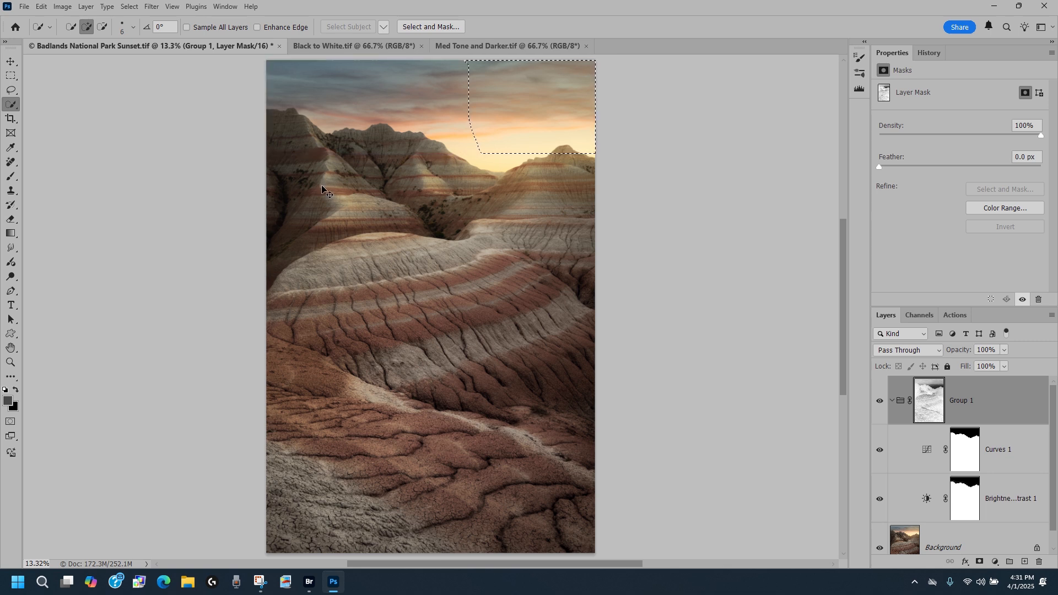
{"action": "key", "text": "ctrl+z"}
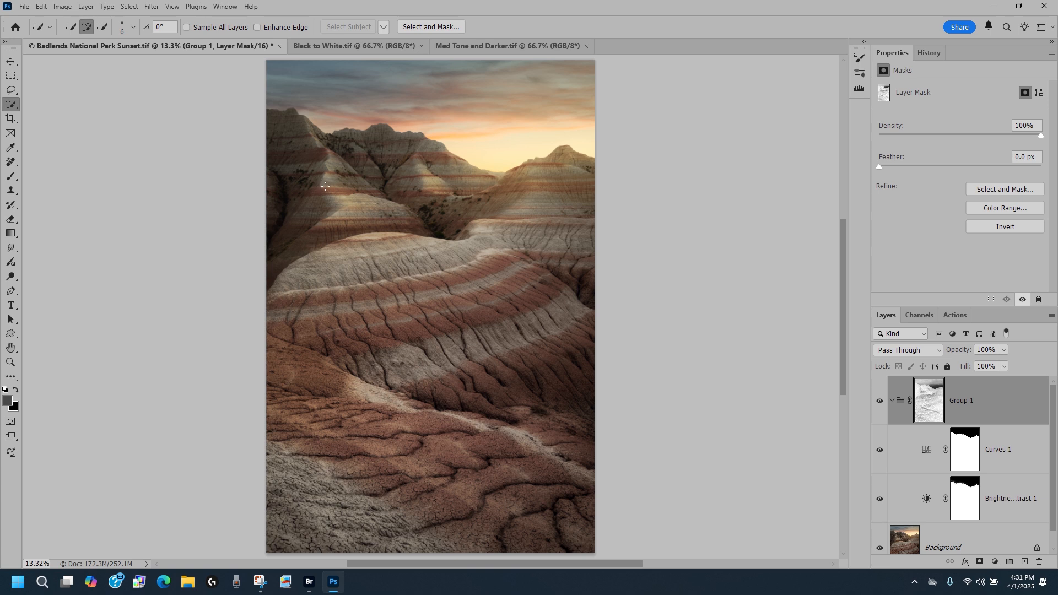
Switch to the Med Tone and Darker document and load its luminosity as a selection, dismissing the warning.
{"action": "left_click", "coordinate": [482, 47]}
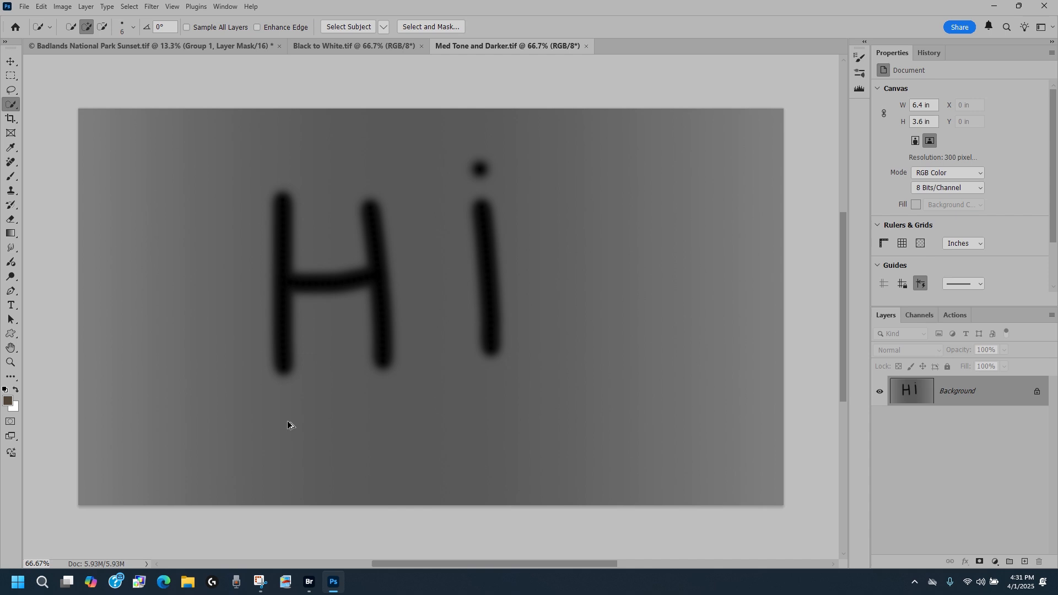
{"action": "key", "text": "ctrl+alt+2"}
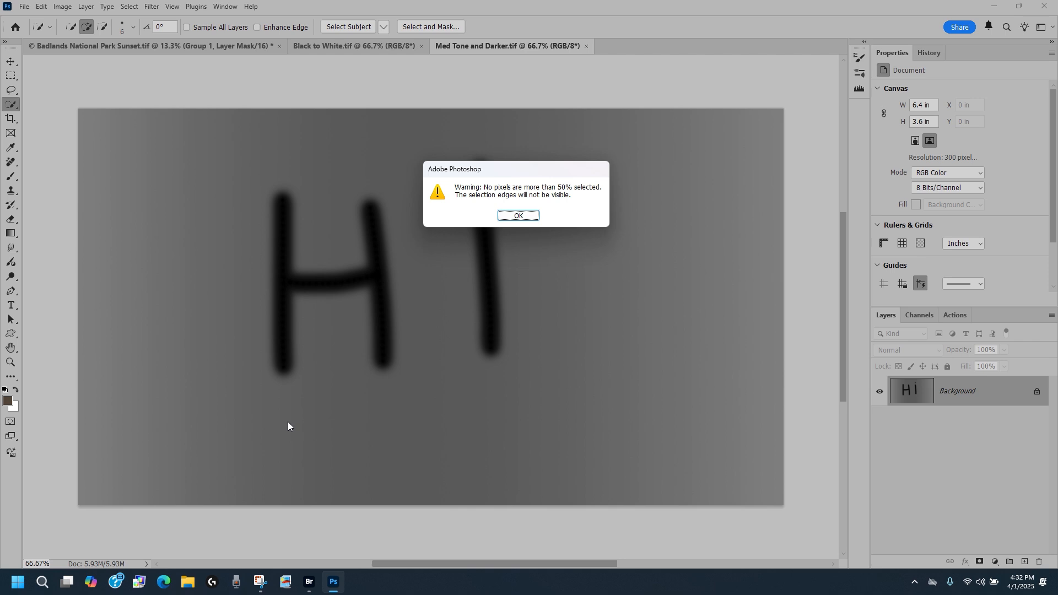
{"action": "left_click", "coordinate": [519, 215]}
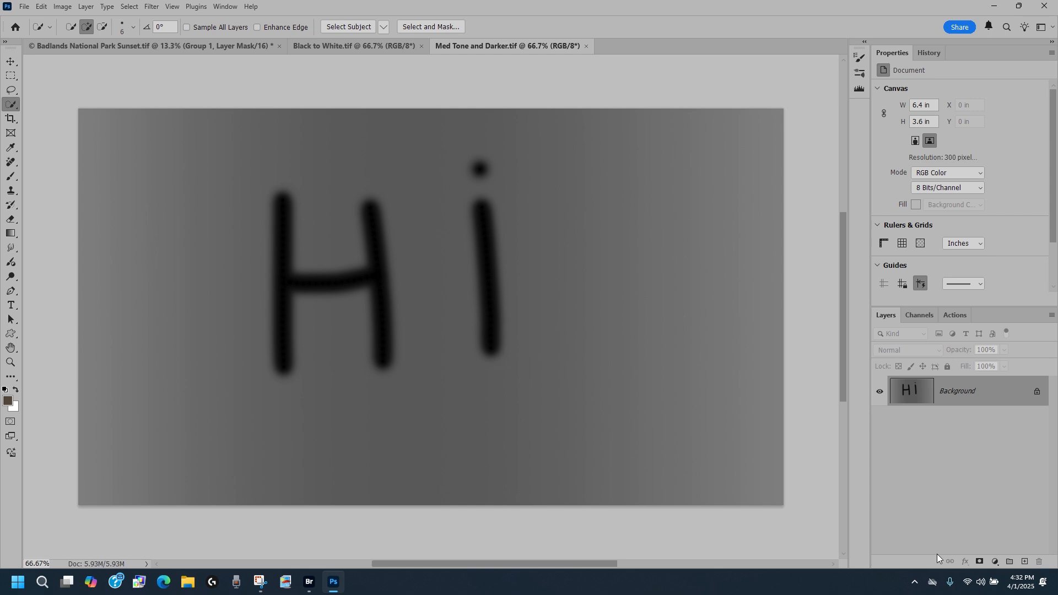
Add a new empty layer and give it a layer mask from the luminosity selection.
{"action": "left_click", "coordinate": [995, 561]}
{"action": "left_click", "coordinate": [917, 488]}
{"action": "left_click", "coordinate": [1024, 562]}
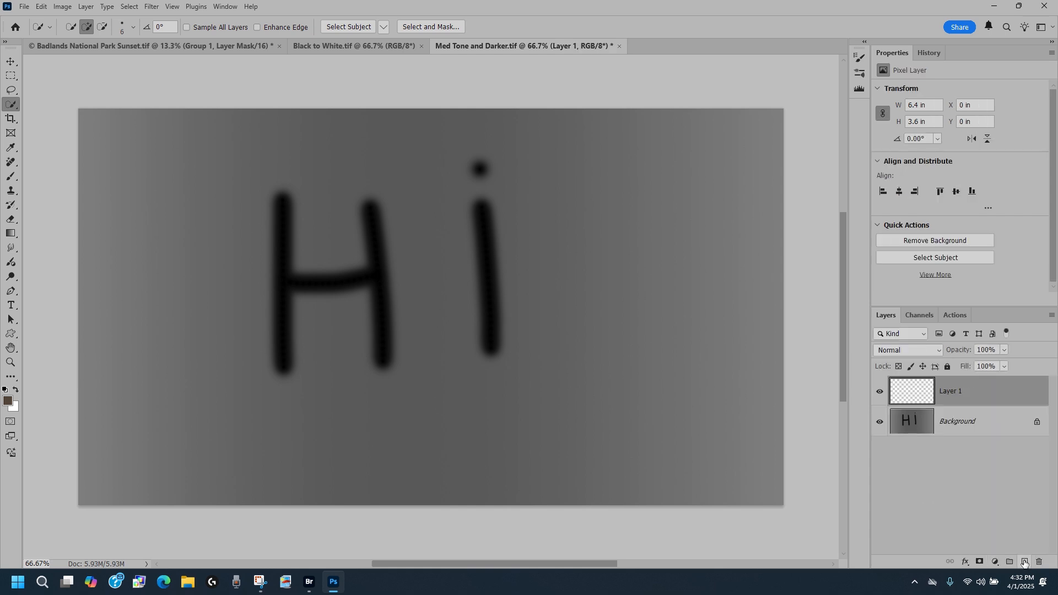
{"action": "left_click", "coordinate": [979, 561]}
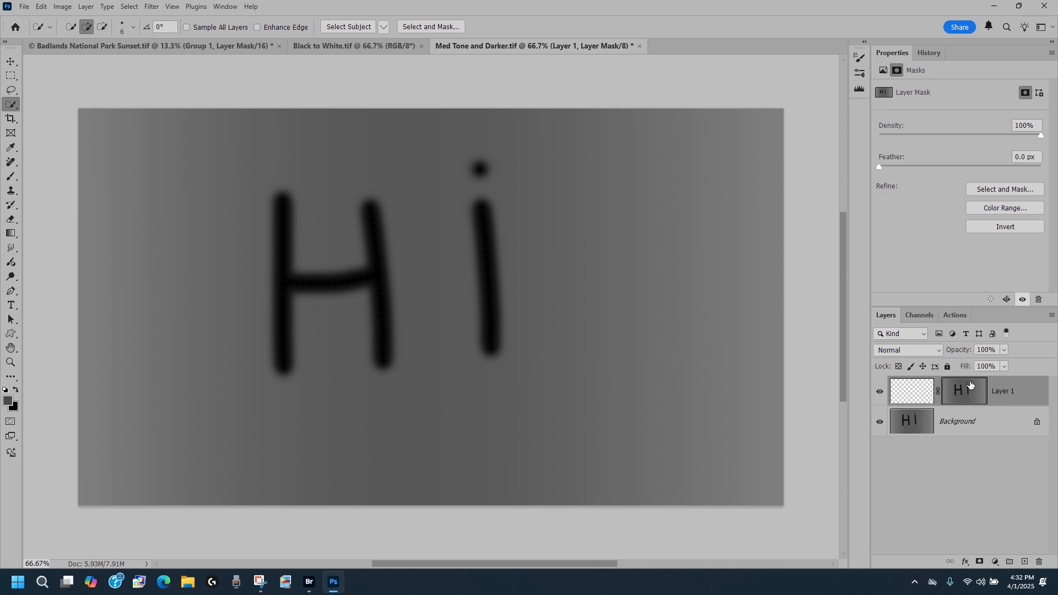
Switch to the Black to White document, add a new empty layer and add a layer mask from the active selection.
{"action": "left_click", "coordinate": [339, 48]}
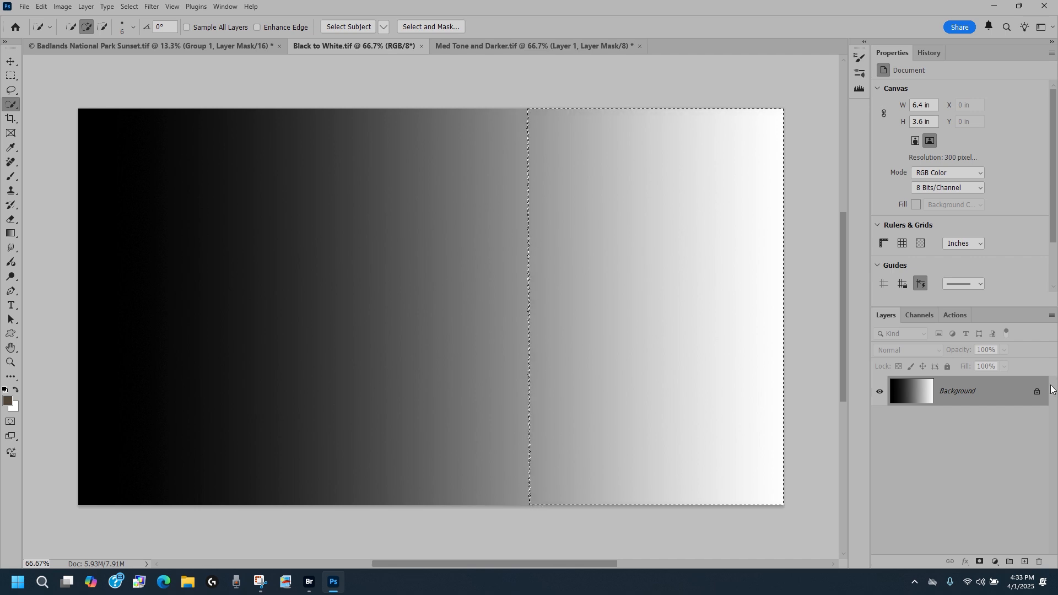
{"action": "left_click", "coordinate": [1024, 562]}
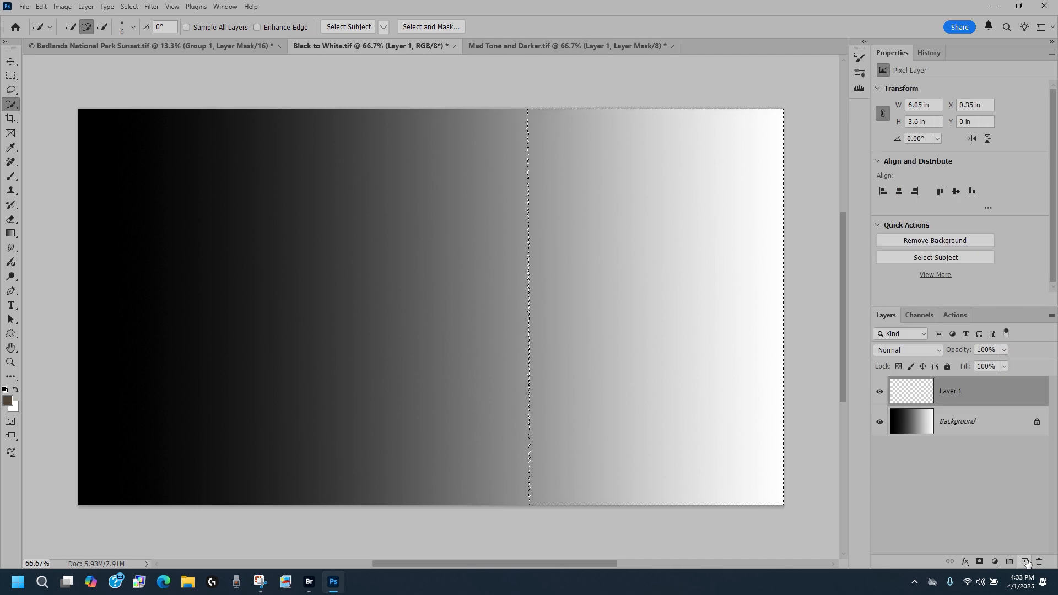
{"action": "left_click", "coordinate": [980, 562]}
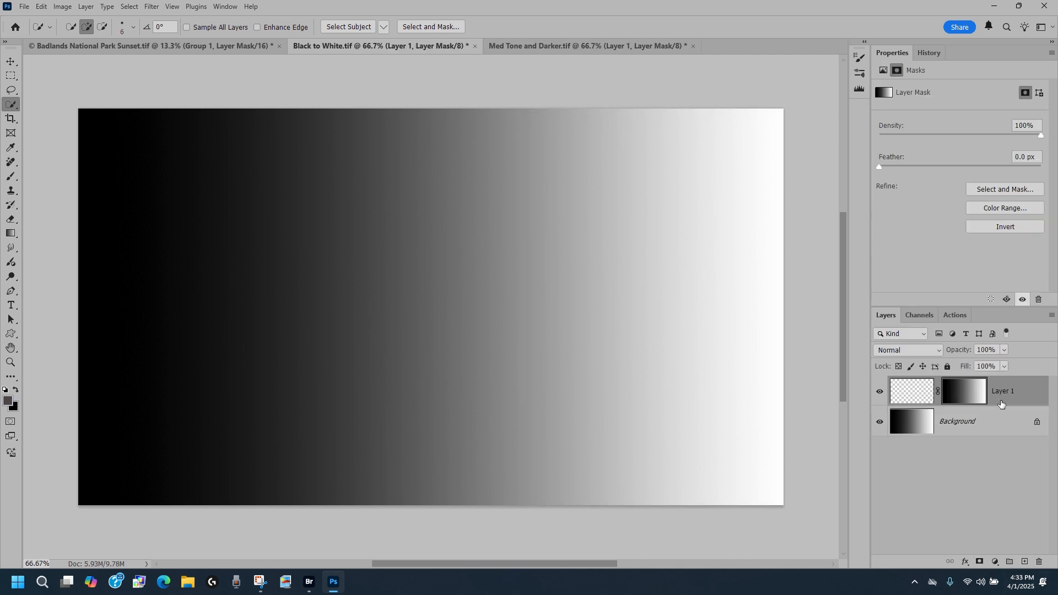